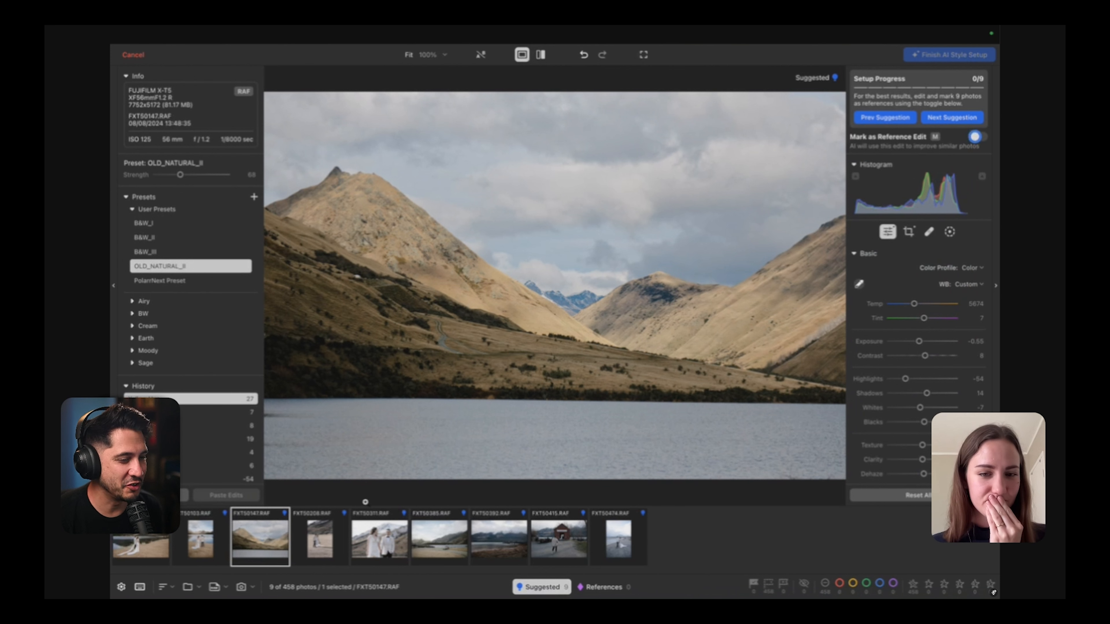
# Move to photo FXT50208.RAF and set Temp to 5326, Highlights to -42, Exposure to 0.4 and Tint to 8.
pyautogui.press('m')
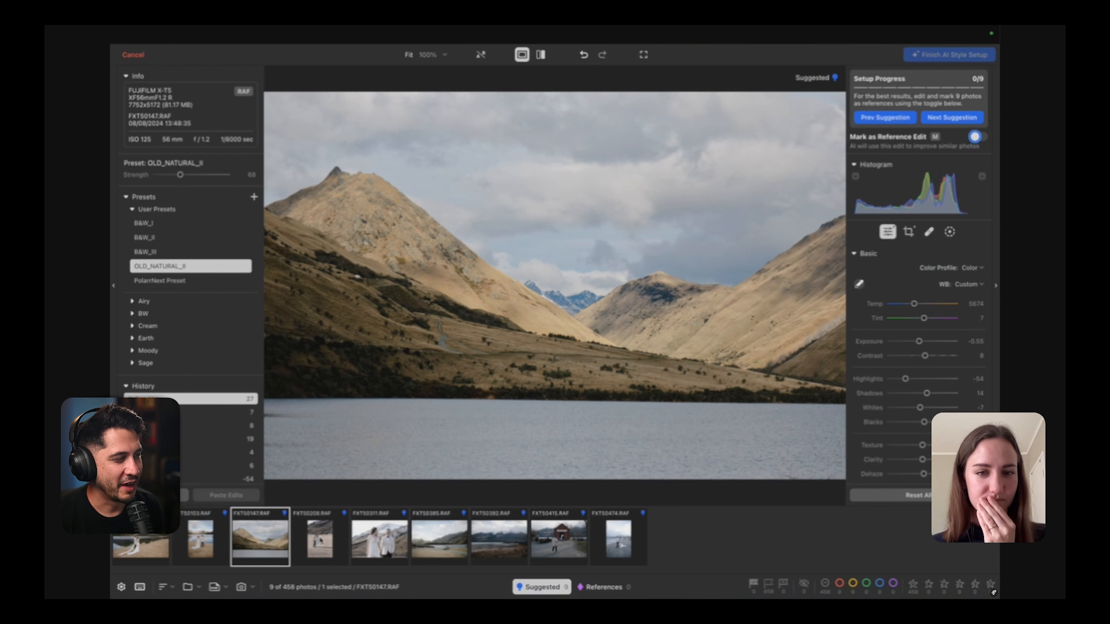
pyautogui.press('Right')
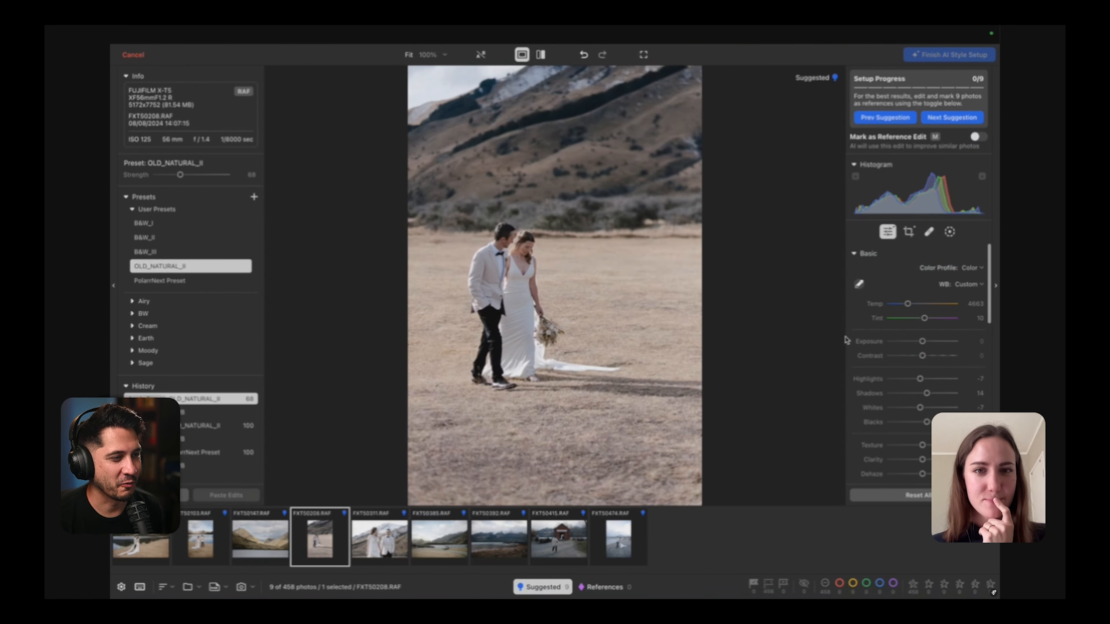
pyautogui.moveTo(907, 303); pyautogui.dragTo(913, 305)
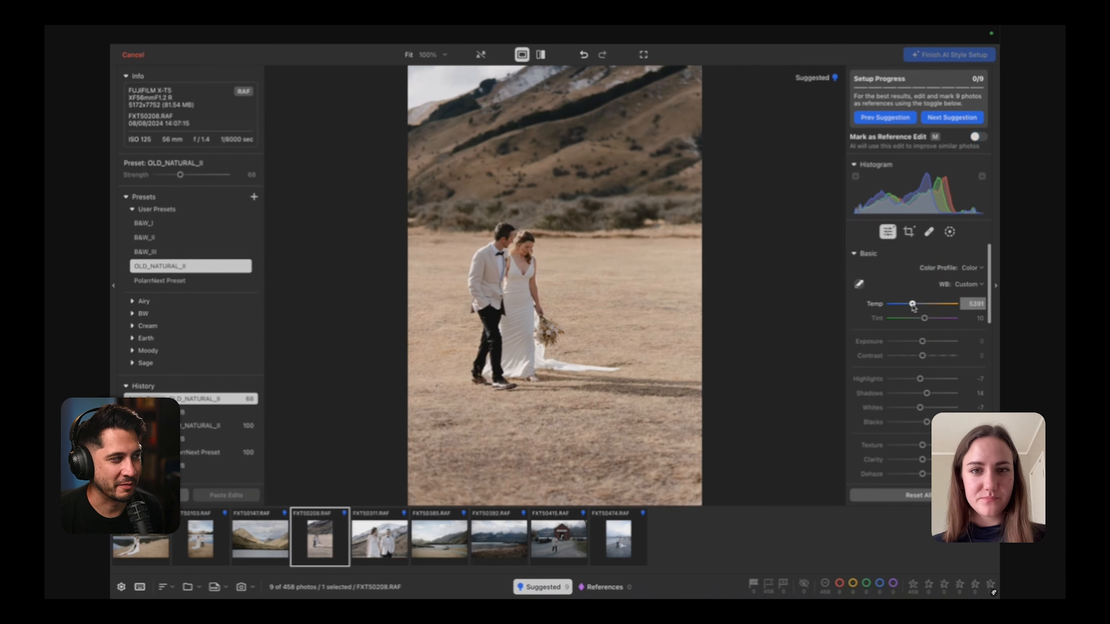
pyautogui.moveTo(920, 379); pyautogui.dragTo(909, 379)
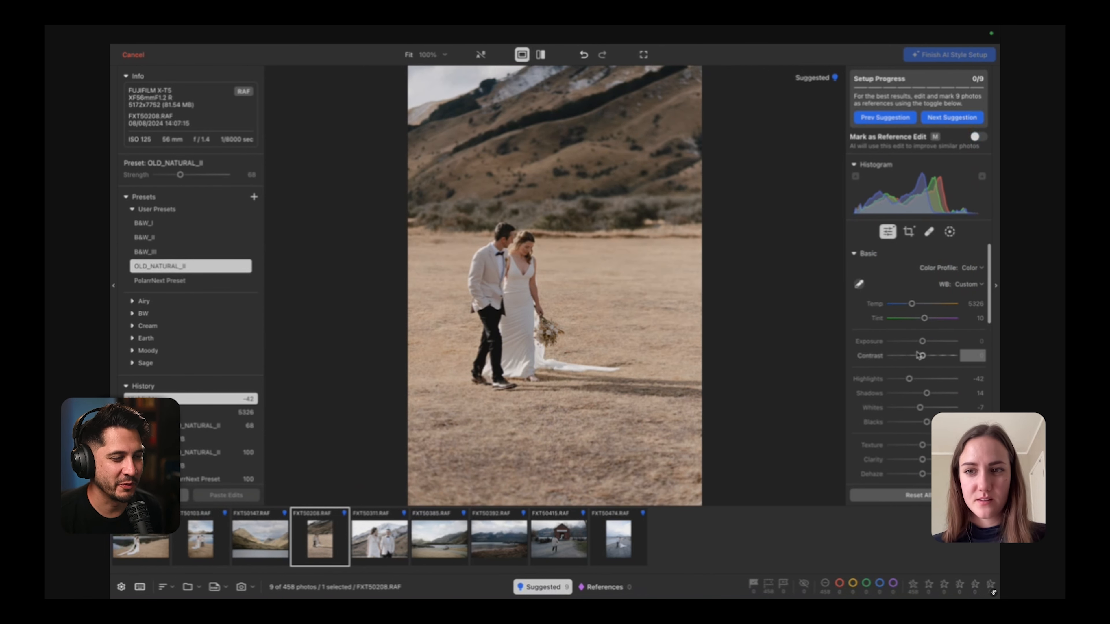
pyautogui.moveTo(922, 341); pyautogui.dragTo(924, 319)
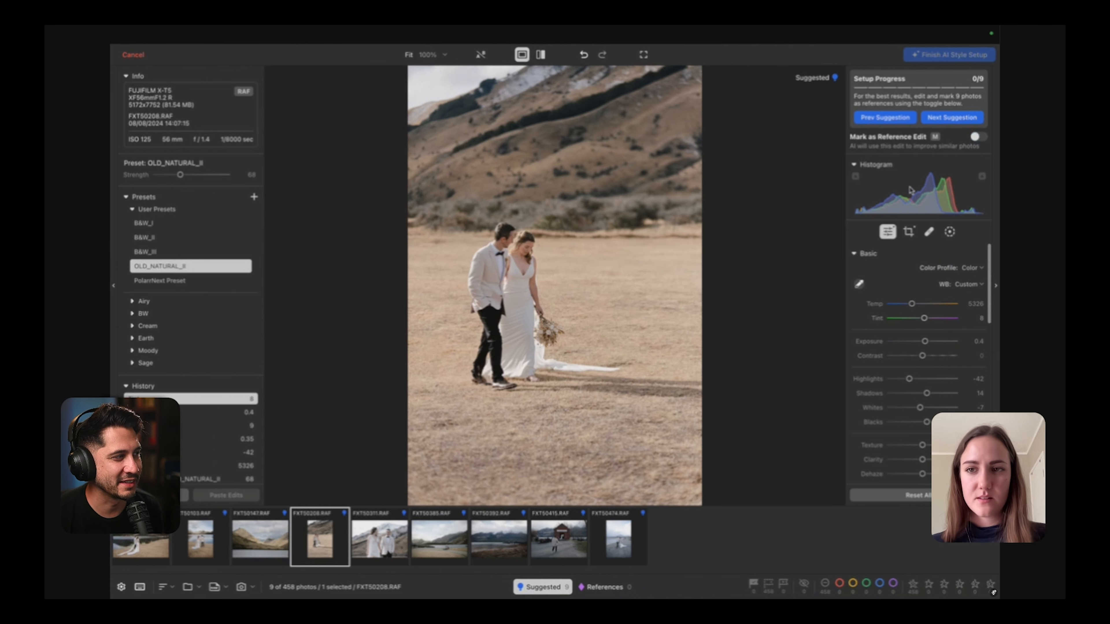
# Crop the photo tighter around the walking couple and apply the crop.
pyautogui.click(908, 232)
pyautogui.moveTo(639, 91); pyautogui.dragTo(640, 124)
pyautogui.moveTo(642, 192); pyautogui.dragTo(665, 241)
pyautogui.moveTo(622, 277); pyautogui.dragTo(623, 272)
pyautogui.press('Return')
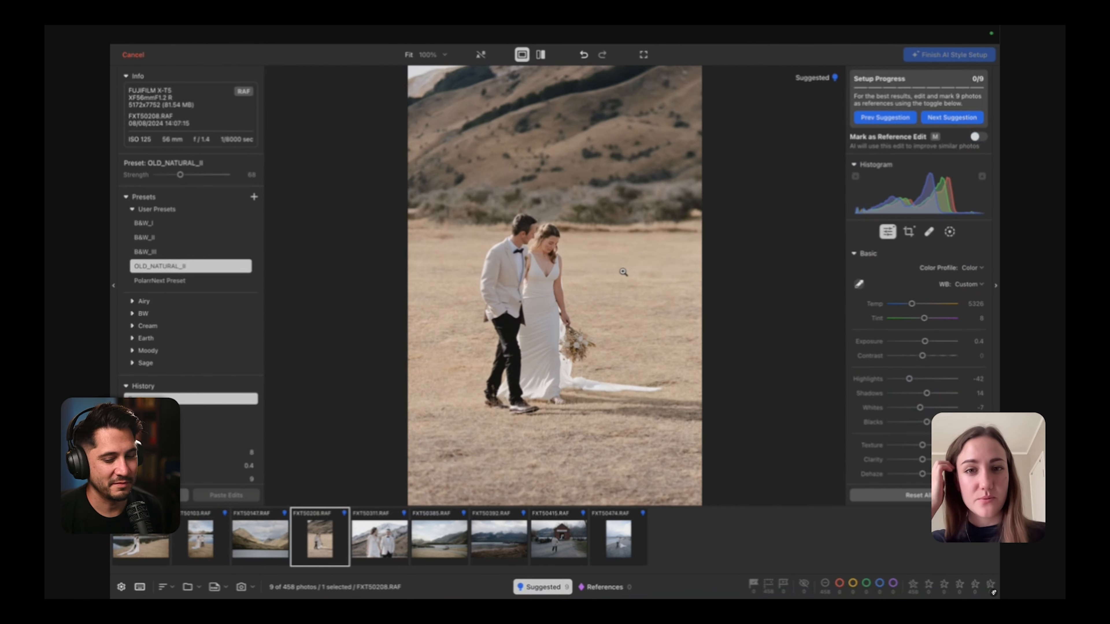
# Fine-tune the cropped couple photo's Exposure to about 0.5.
pyautogui.press('m')
pyautogui.moveTo(925, 341); pyautogui.dragTo(925, 341)
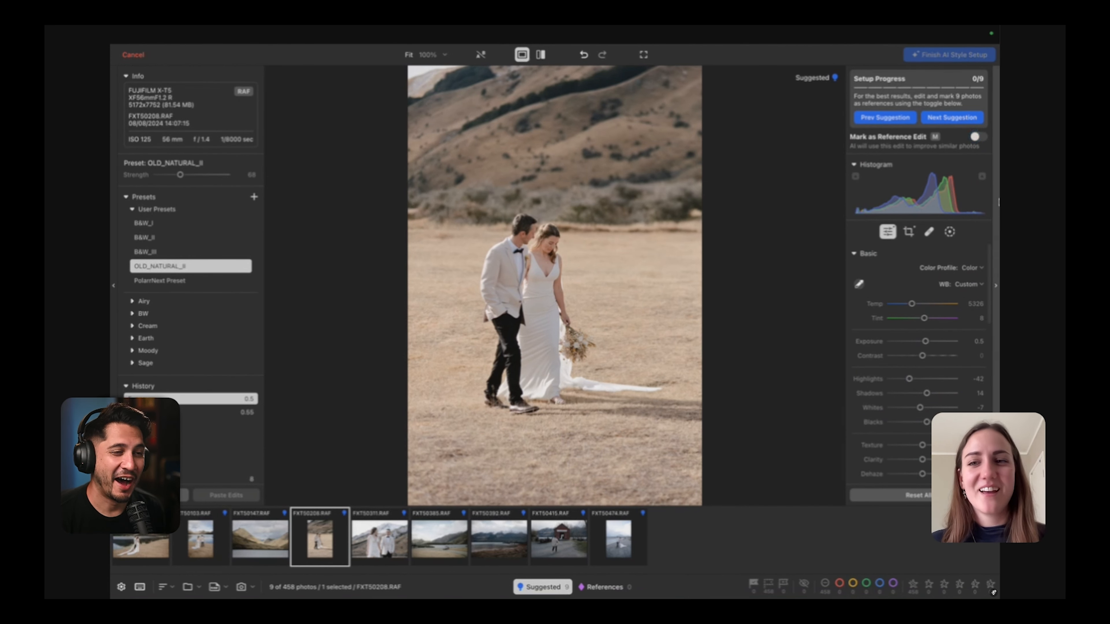
pyautogui.moveTo(925, 342); pyautogui.dragTo(916, 342)
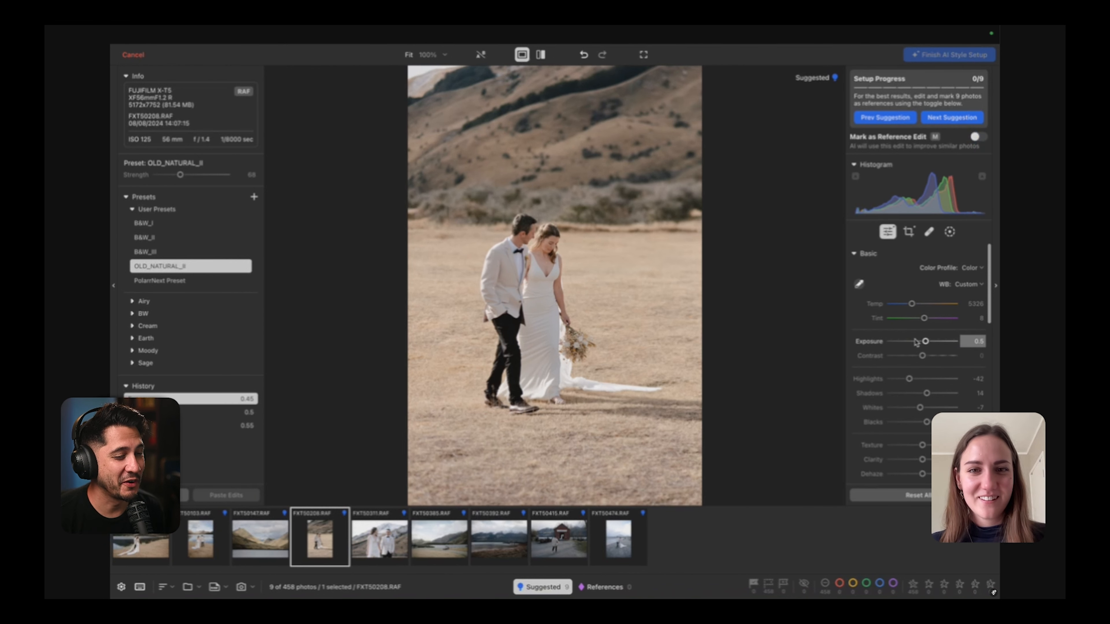
# Move to photo FXT50311.RAF and set Temp to 5249 and Exposure to -0.1.
pyautogui.press('Right')
pyautogui.press('Down')
pyautogui.press('Down')
pyautogui.press('Down')
pyautogui.press('Down')
pyautogui.press('Up')
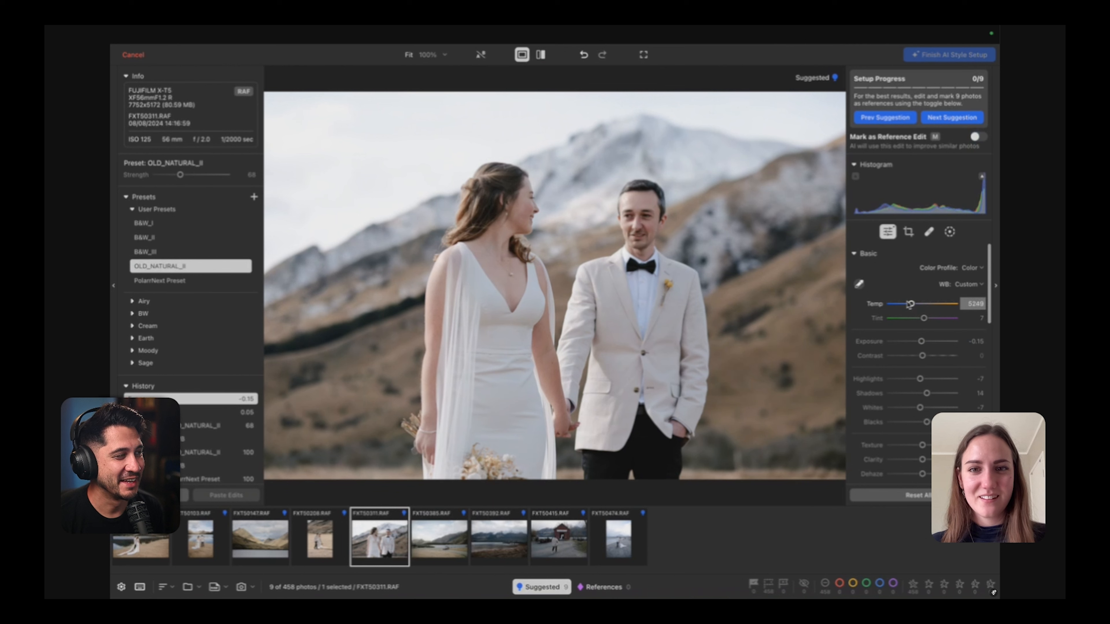
pyautogui.moveTo(921, 342); pyautogui.dragTo(922, 341)
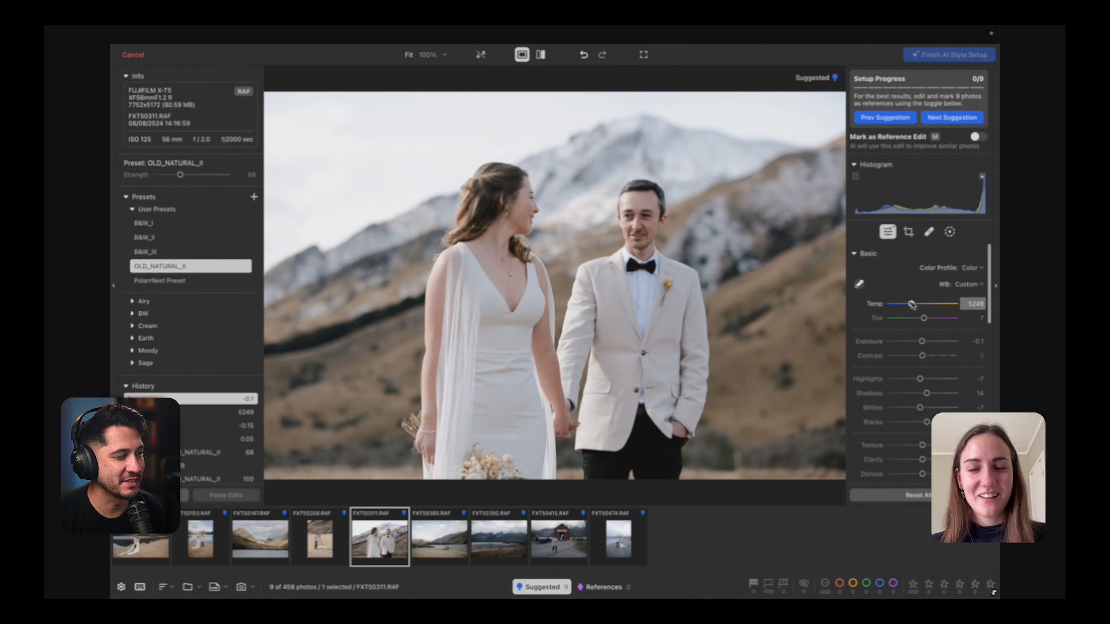
# Set the couple portrait's Highlights to -15, Temp to 5565, Exposure to 0.05, Shadows to 22, Tint to 6 and Contrast to 21.
pyautogui.press('Up')
pyautogui.moveTo(912, 380); pyautogui.dragTo(918, 379)
pyautogui.moveTo(912, 305); pyautogui.dragTo(912, 304)
pyautogui.moveTo(921, 342); pyautogui.dragTo(923, 343)
pyautogui.moveTo(926, 393); pyautogui.dragTo(929, 393)
pyautogui.moveTo(925, 319); pyautogui.dragTo(930, 357)
pyautogui.press('m')
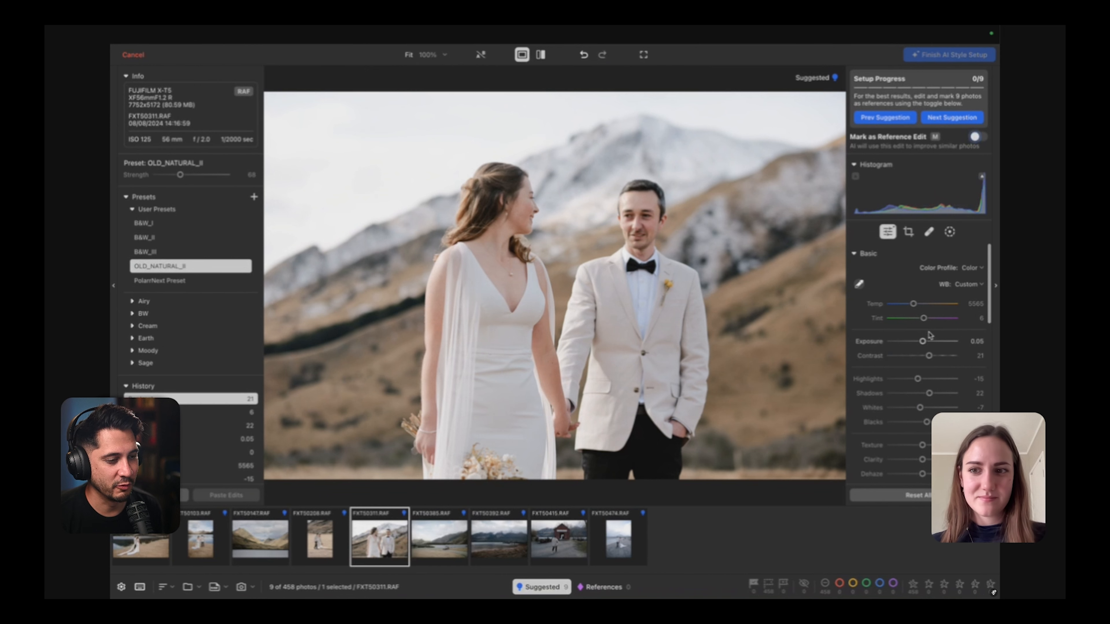
# In photo FXT50385.RAF, set Tint to 22 and crop tighter around the car and mountains, straightened to -1.55°.
pyautogui.press('Right')
pyautogui.moveTo(927, 318); pyautogui.dragTo(929, 321)
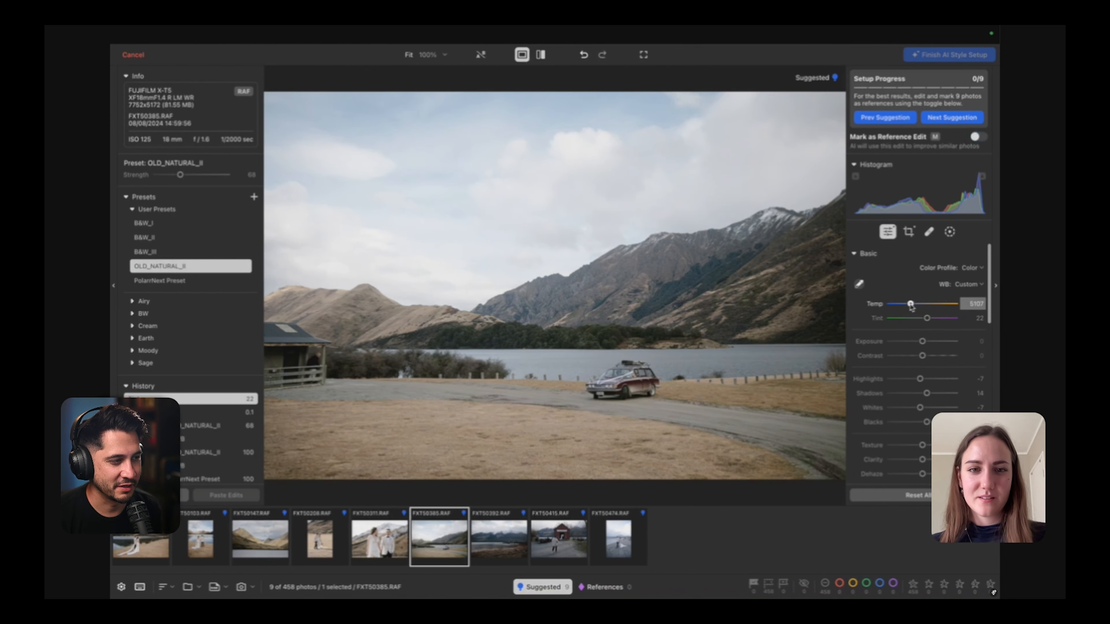
pyautogui.press('c')
pyautogui.moveTo(304, 123); pyautogui.dragTo(333, 142)
pyautogui.moveTo(371, 175)
pyautogui.mouseDown()
pyautogui.moveTo(352, 178)
pyautogui.moveTo(372, 186)
pyautogui.moveTo(367, 178)
pyautogui.mouseUp()
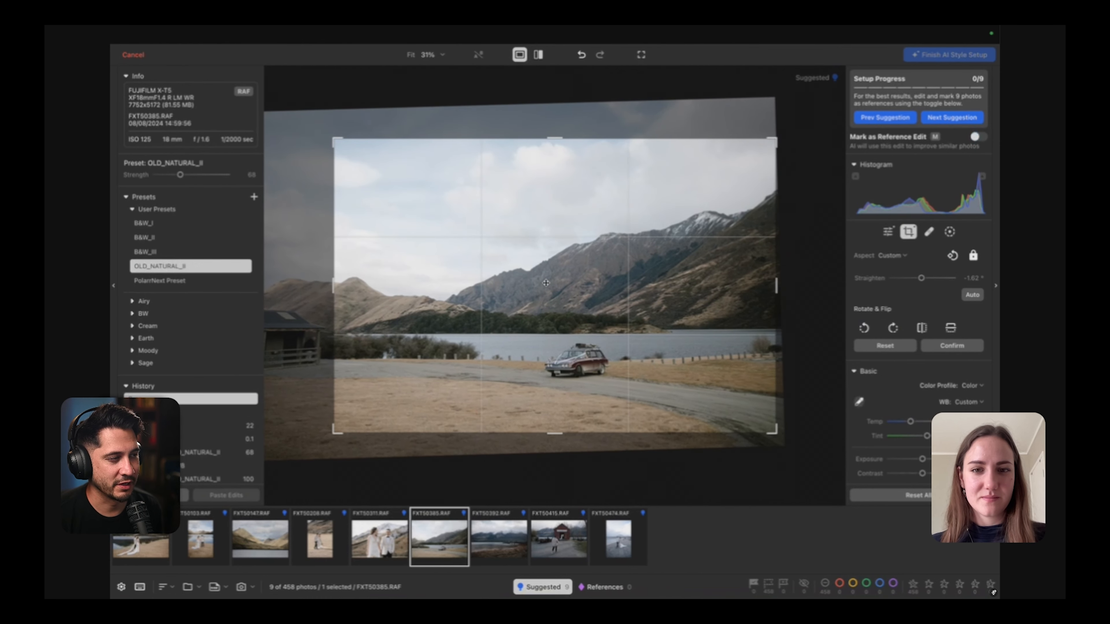
pyautogui.press('r')
pyautogui.press('r')
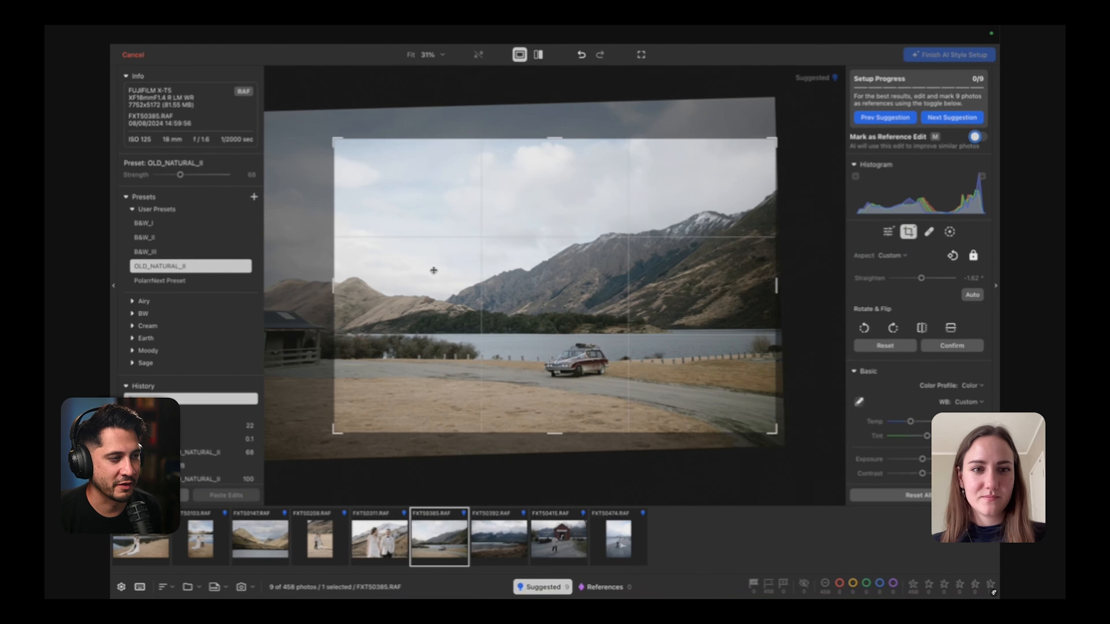
pyautogui.moveTo(336, 280); pyautogui.dragTo(357, 281)
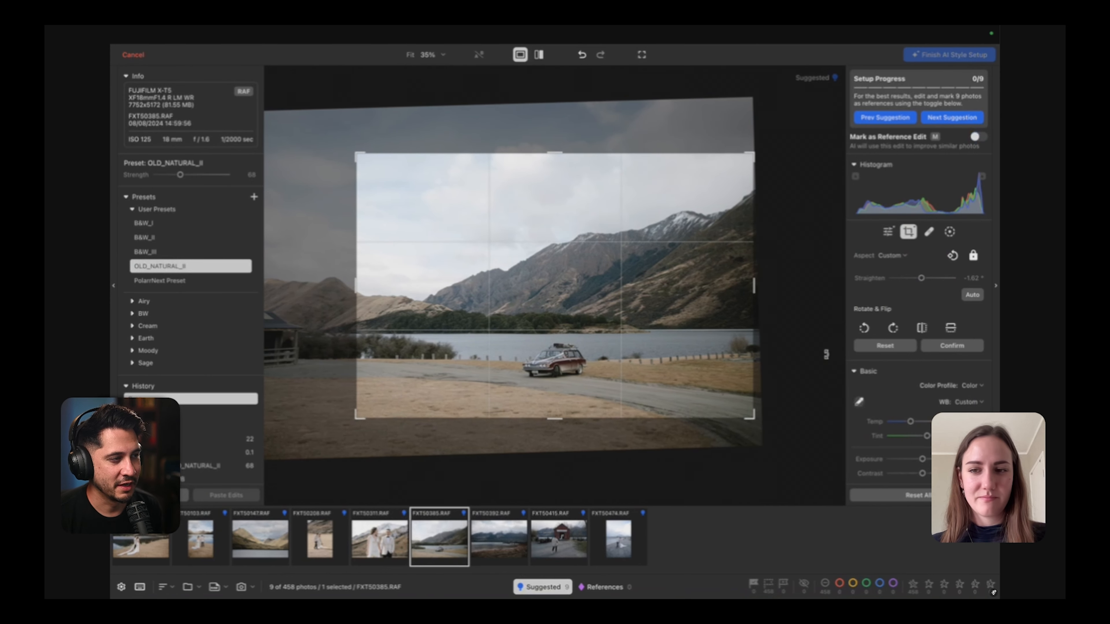
pyautogui.moveTo(920, 279); pyautogui.dragTo(921, 281)
pyautogui.moveTo(520, 326); pyautogui.dragTo(515, 322)
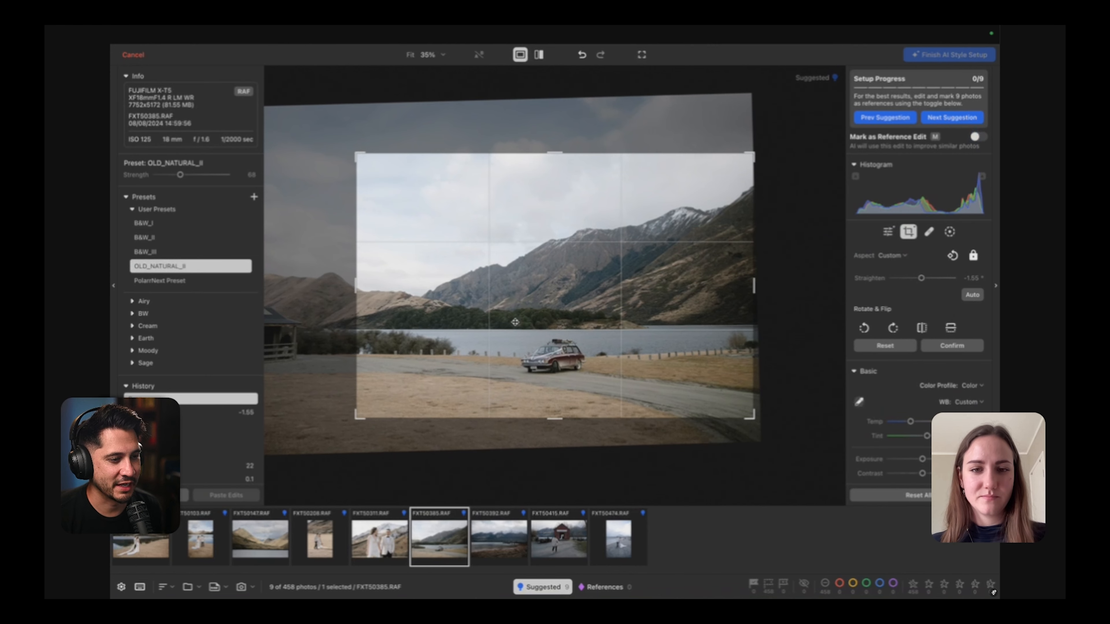
pyautogui.press('Return')
# Set the car photo's Highlights to -55, Tint to 25, Exposure to 0.05, Temp to 5307 and the yellow Hue to 29.
pyautogui.moveTo(914, 379); pyautogui.dragTo(906, 379)
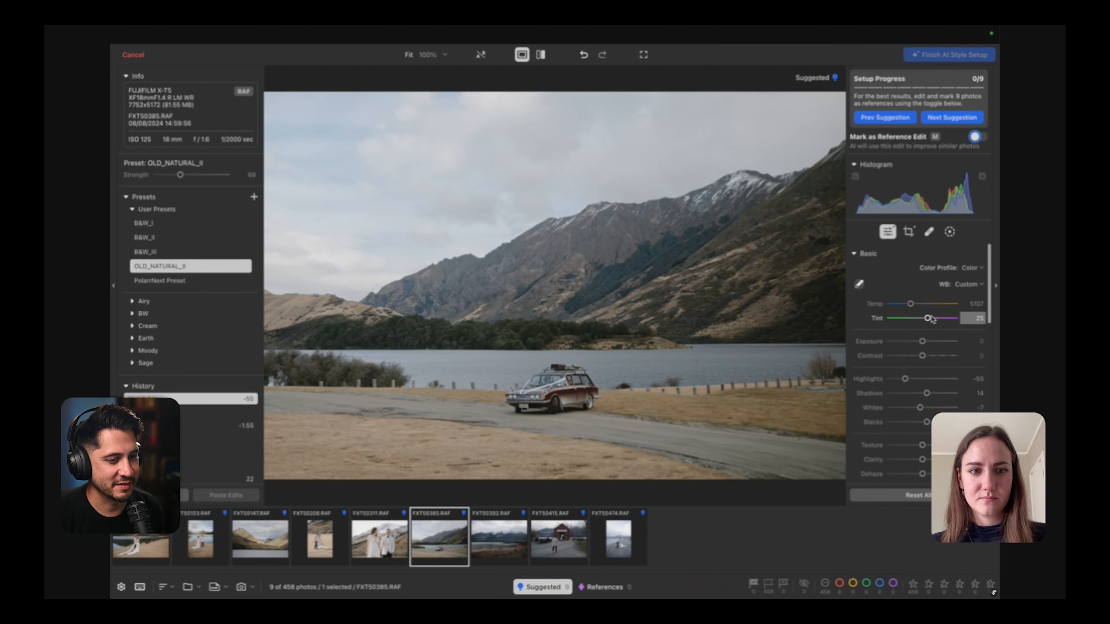
pyautogui.moveTo(921, 343); pyautogui.dragTo(922, 344)
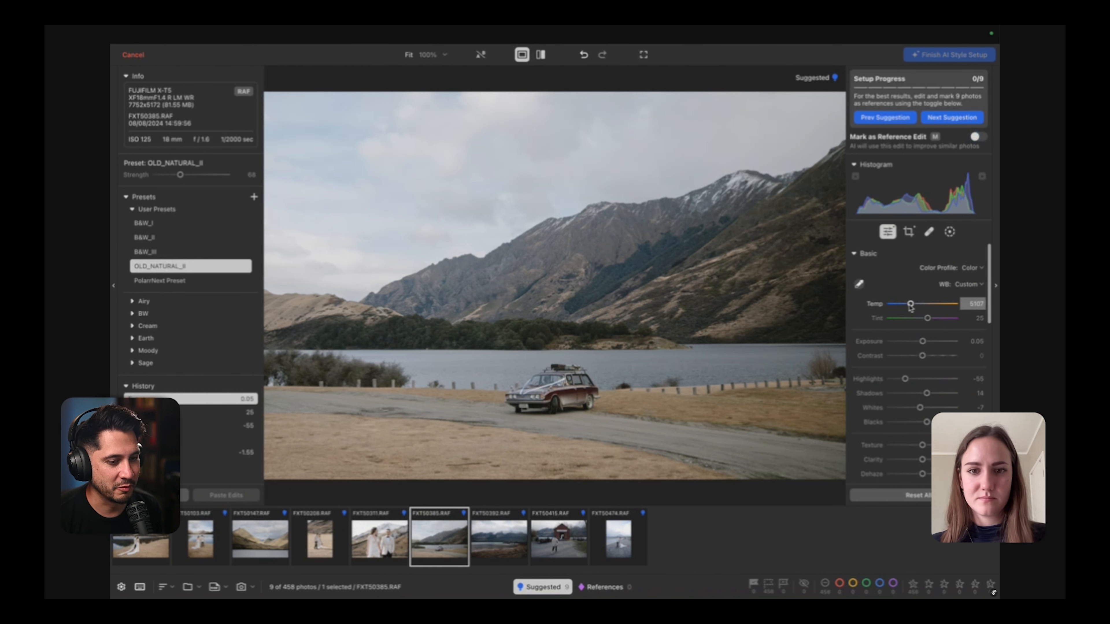
pyautogui.scroll(-10, 912, 323)
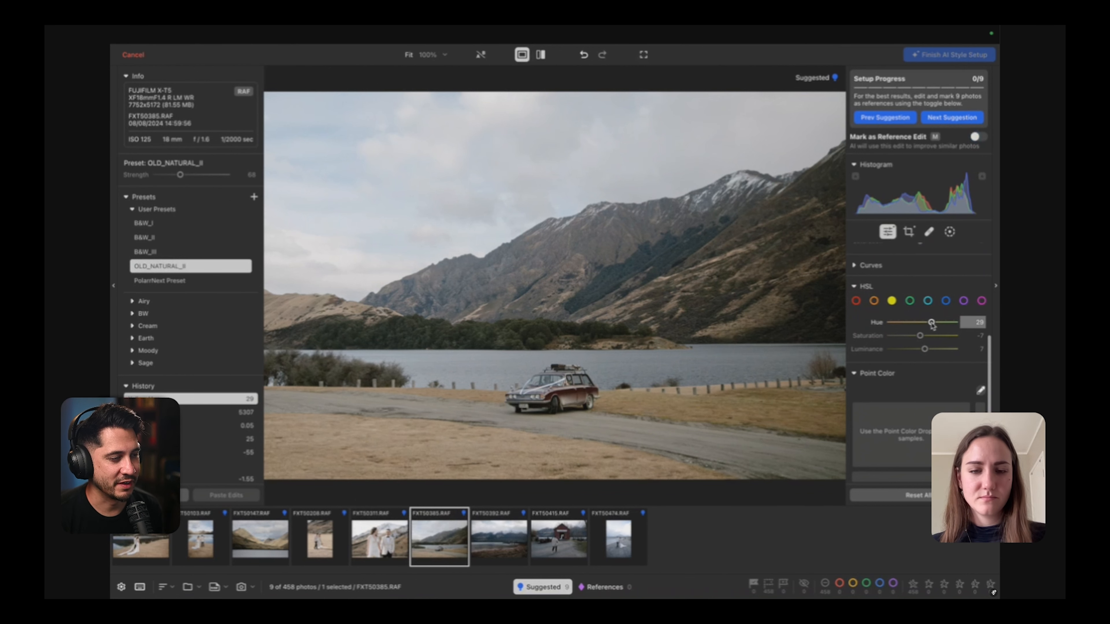
pyautogui.scroll(10, 931, 324)
pyautogui.moveTo(922, 342); pyautogui.dragTo(929, 346)
# Move to photo FXT50392.RAF and set Exposure to 0.7, Temp to 5717, Tint to 9, Highlights to -59 and Shadows to 26.
pyautogui.press('Right')
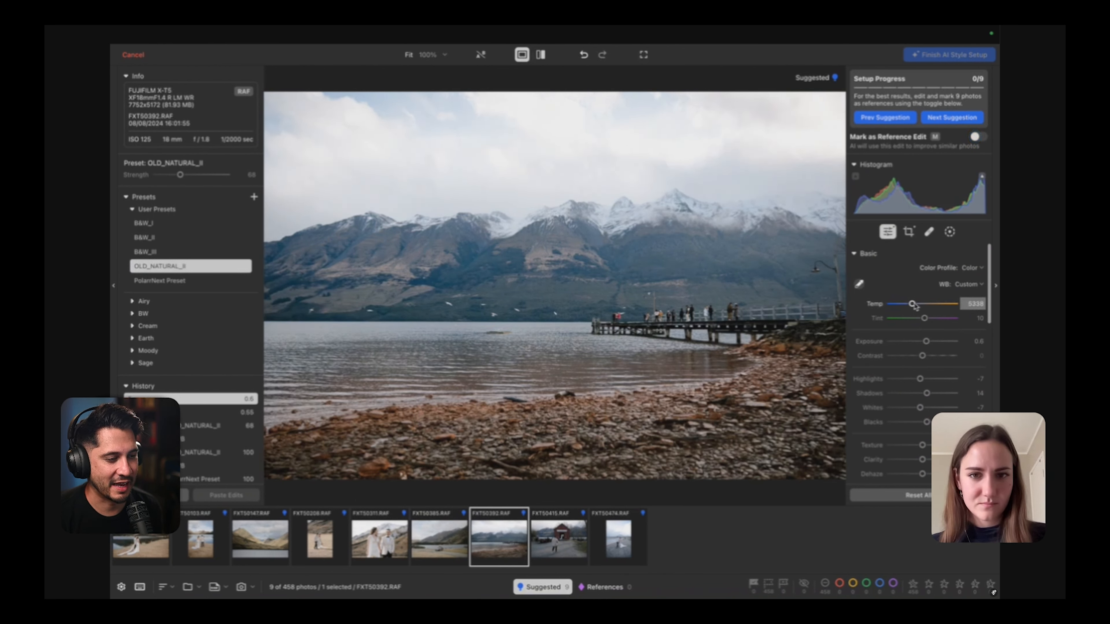
pyautogui.moveTo(914, 304); pyautogui.dragTo(930, 393)
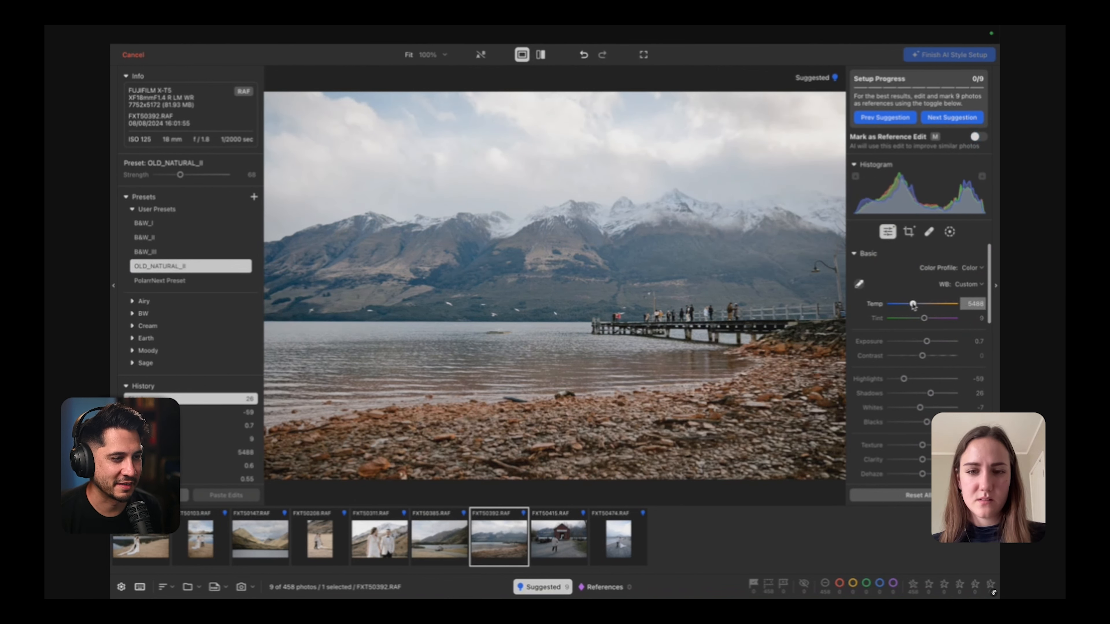
pyautogui.moveTo(912, 305); pyautogui.dragTo(914, 304)
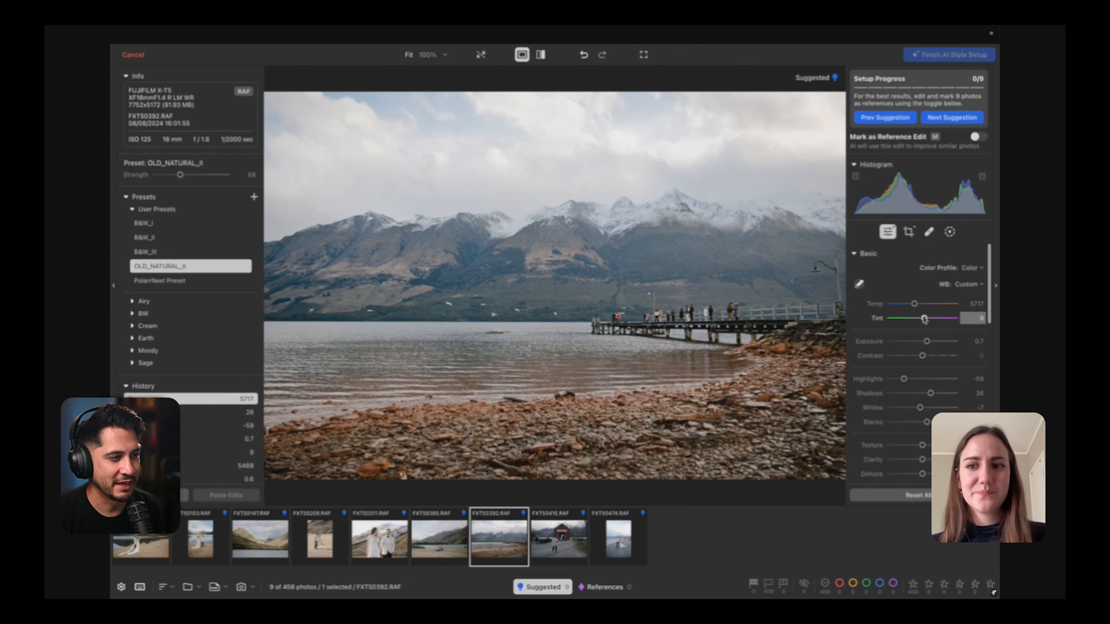
# Straighten the lake and pier photo by 1.18° and apply the crop.
pyautogui.click(908, 232)
pyautogui.moveTo(922, 278); pyautogui.dragTo(924, 283)
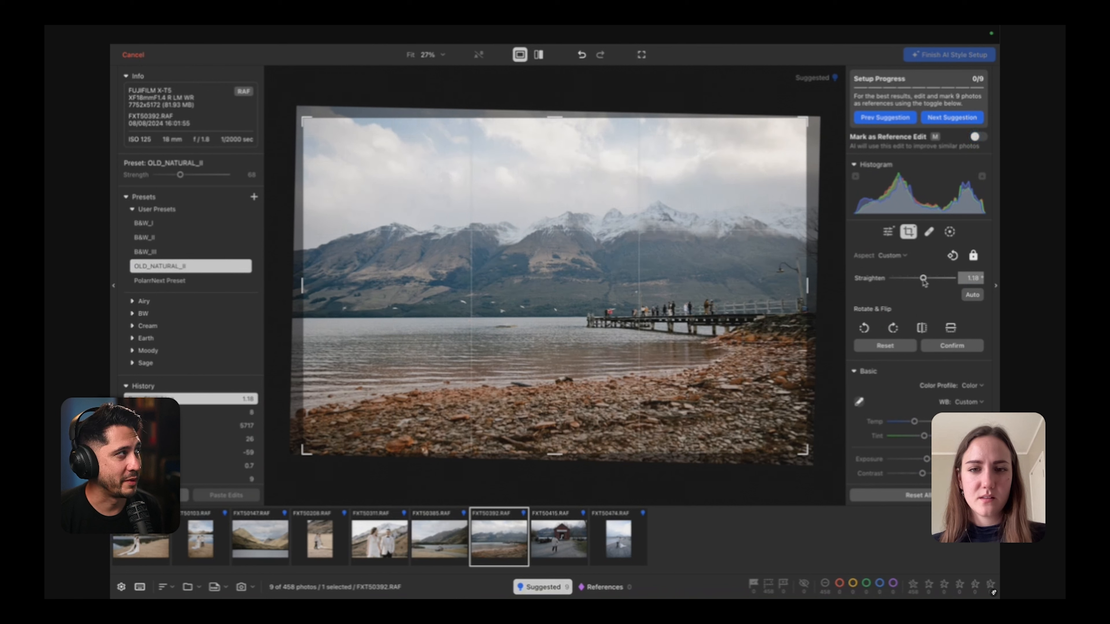
pyautogui.press('Return')
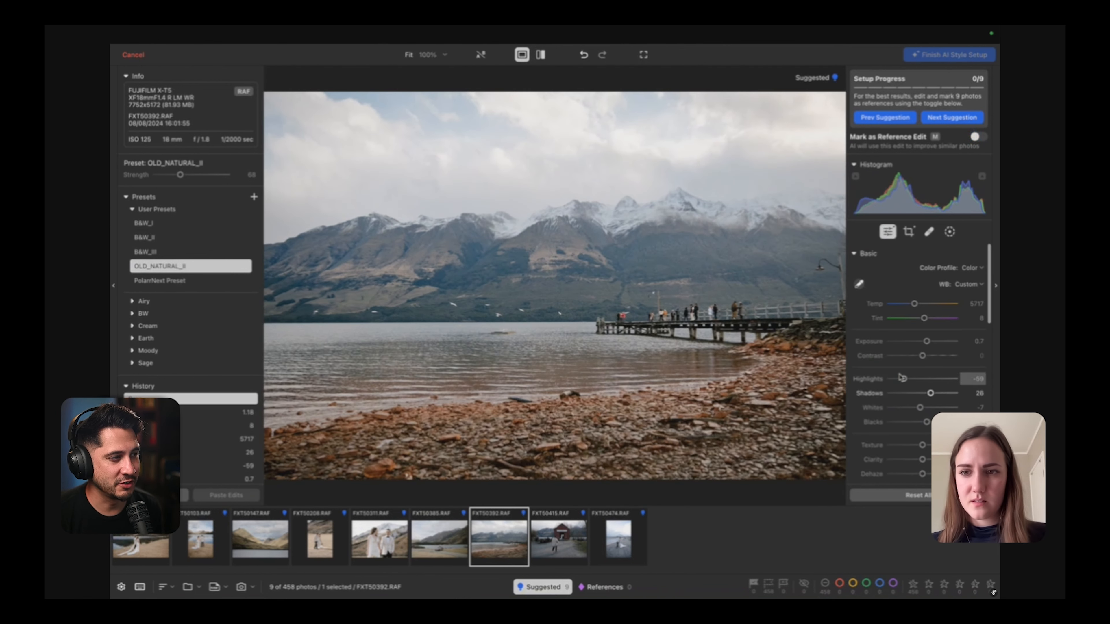
# Soften the lake and pier photo by setting Contrast to -9 and Dehaze to -14.
pyautogui.moveTo(915, 358); pyautogui.dragTo(912, 357)
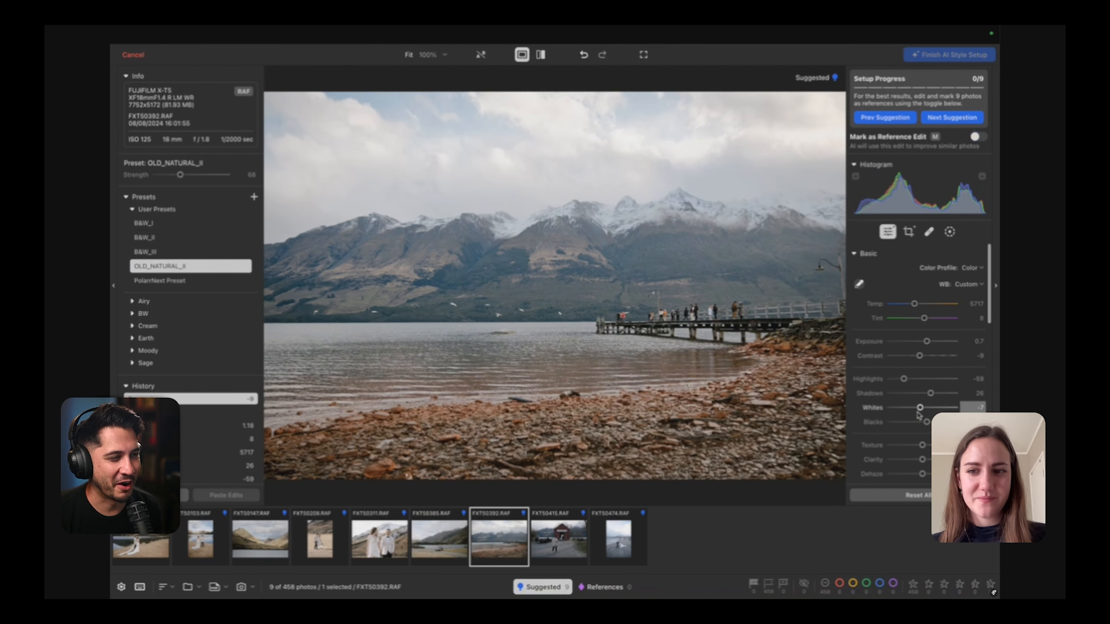
pyautogui.scroll(-2, 928, 441)
pyautogui.press('m')
pyautogui.moveTo(923, 440); pyautogui.dragTo(918, 441)
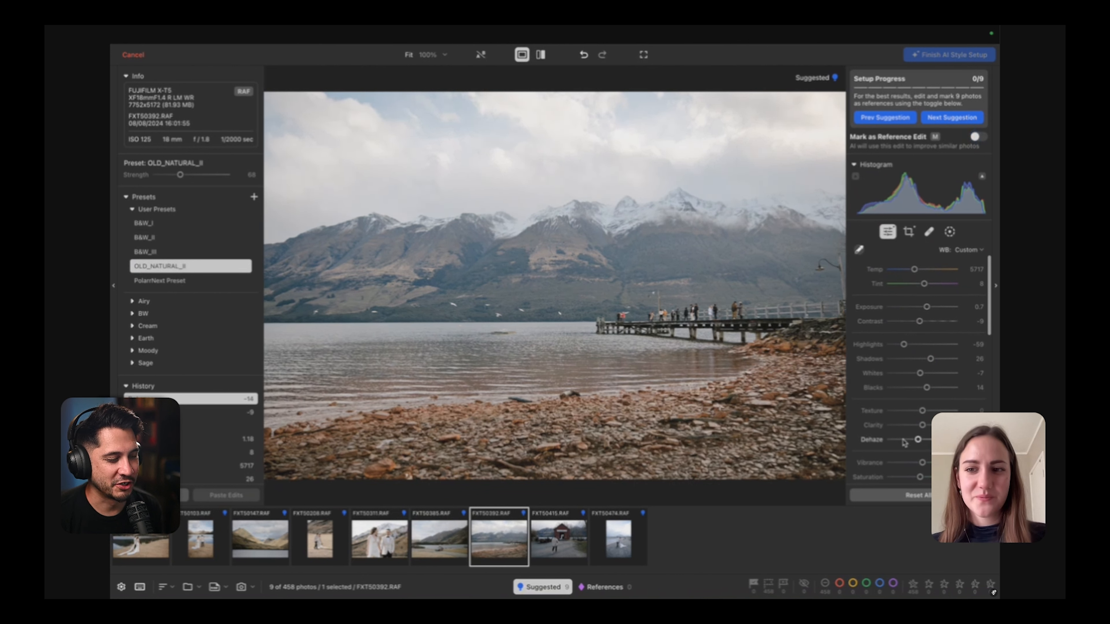
# Lower the pier photo's Texture slightly, reset Contrast to 0, and set Tint to 7 and Temp to 6067.
pyautogui.press('m')
pyautogui.click(922, 411)
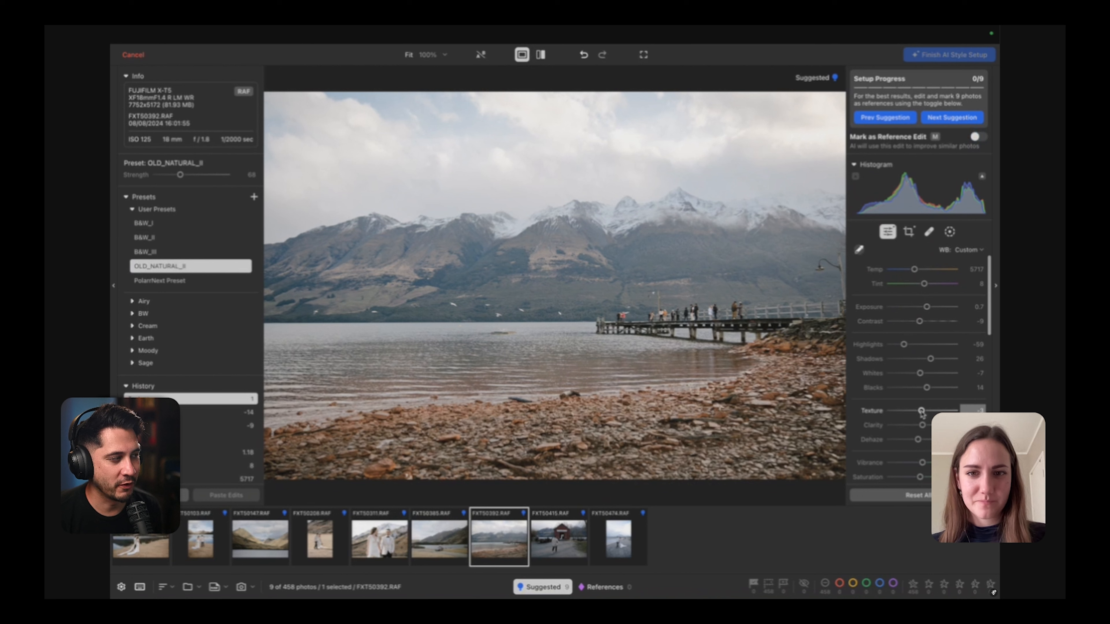
pyautogui.moveTo(919, 321); pyautogui.dragTo(922, 322)
pyautogui.press('m')
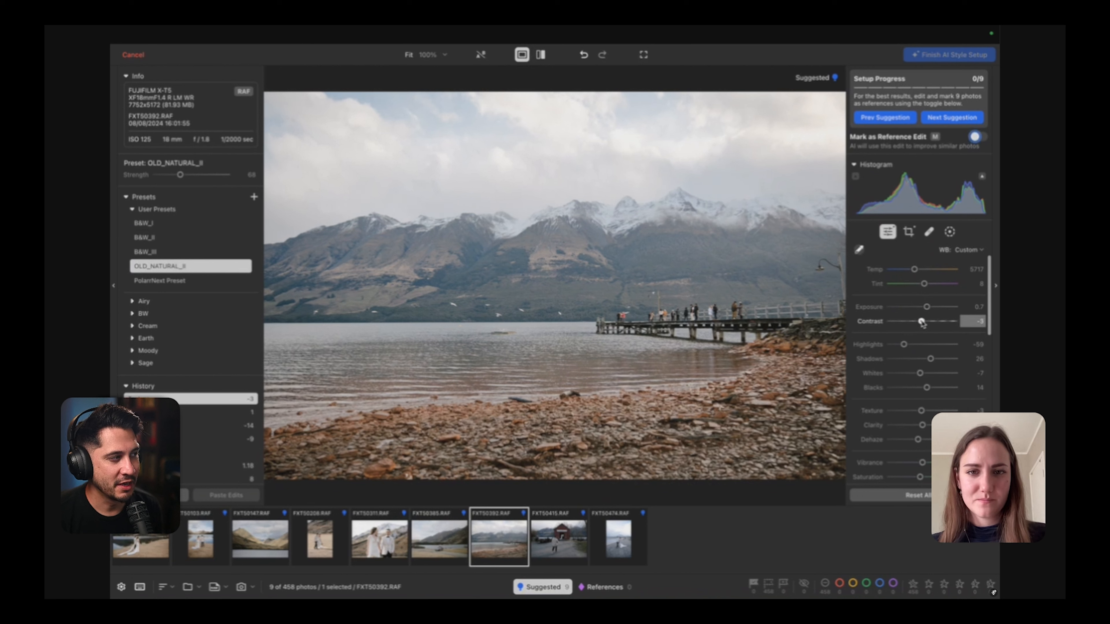
pyautogui.doubleClick(921, 322)
pyautogui.moveTo(923, 284); pyautogui.dragTo(923, 284)
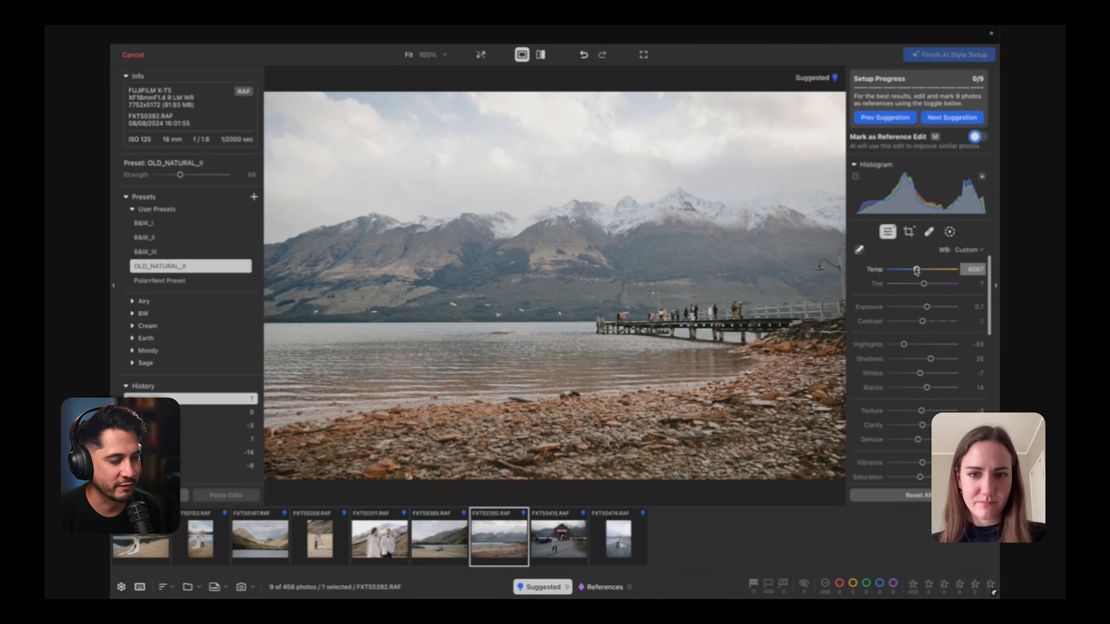
# Move to photo FXT50415.RAF and crop it tighter around the red Glenorchy shed and the walking man.
pyautogui.press('Right')
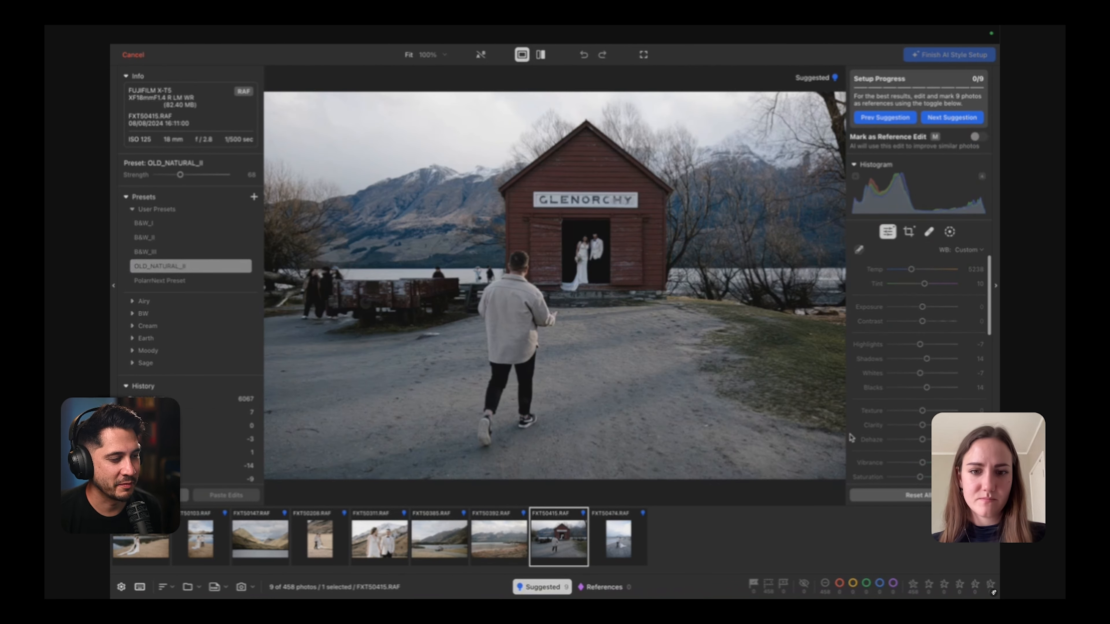
pyautogui.press('m')
pyautogui.click(907, 232)
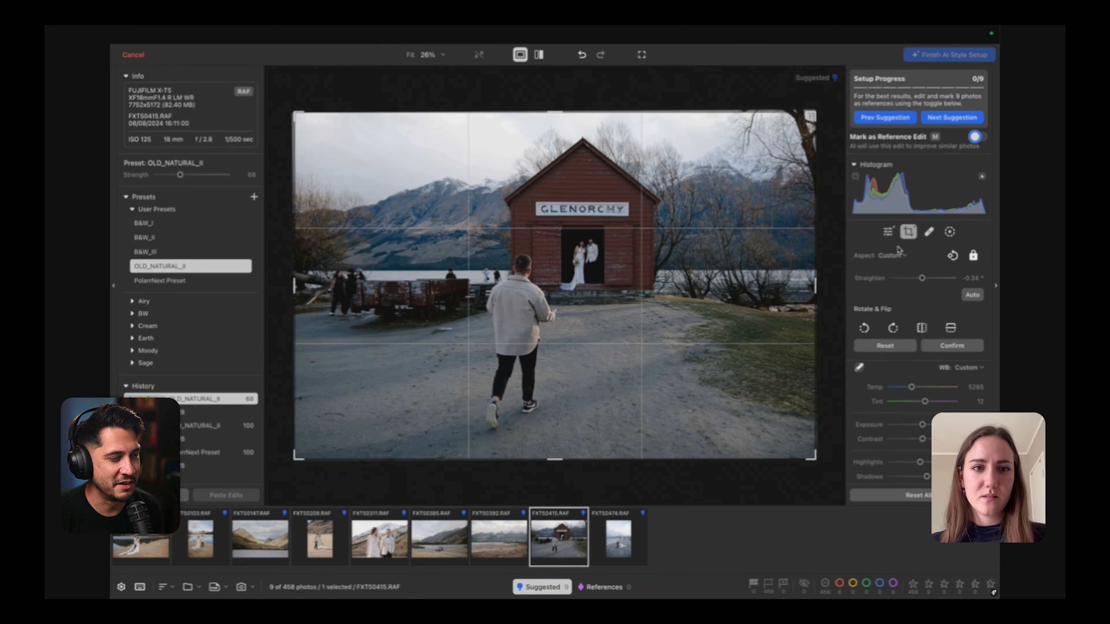
pyautogui.moveTo(292, 116); pyautogui.dragTo(372, 139)
pyautogui.moveTo(471, 256); pyautogui.dragTo(470, 279)
pyautogui.press('Return')
# Set the Glenorchy shed photo's Exposure to 0.2, Temp to 5885 and Shadows to 28.
pyautogui.press('m')
pyautogui.moveTo(926, 308); pyautogui.dragTo(927, 309)
pyautogui.moveTo(914, 270); pyautogui.dragTo(915, 269)
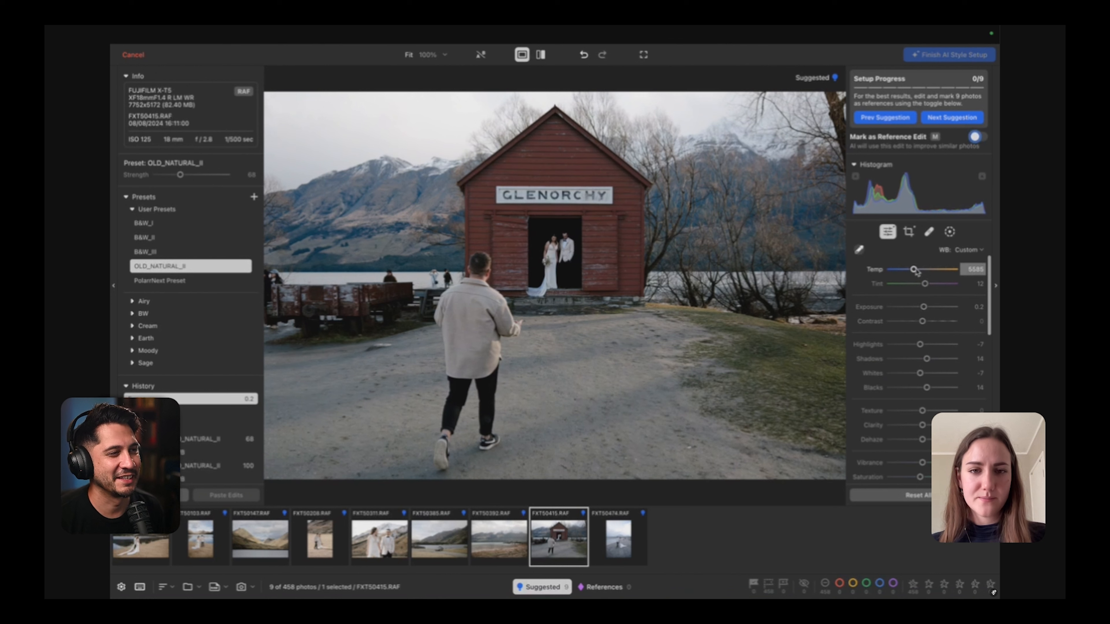
pyautogui.press('Up')
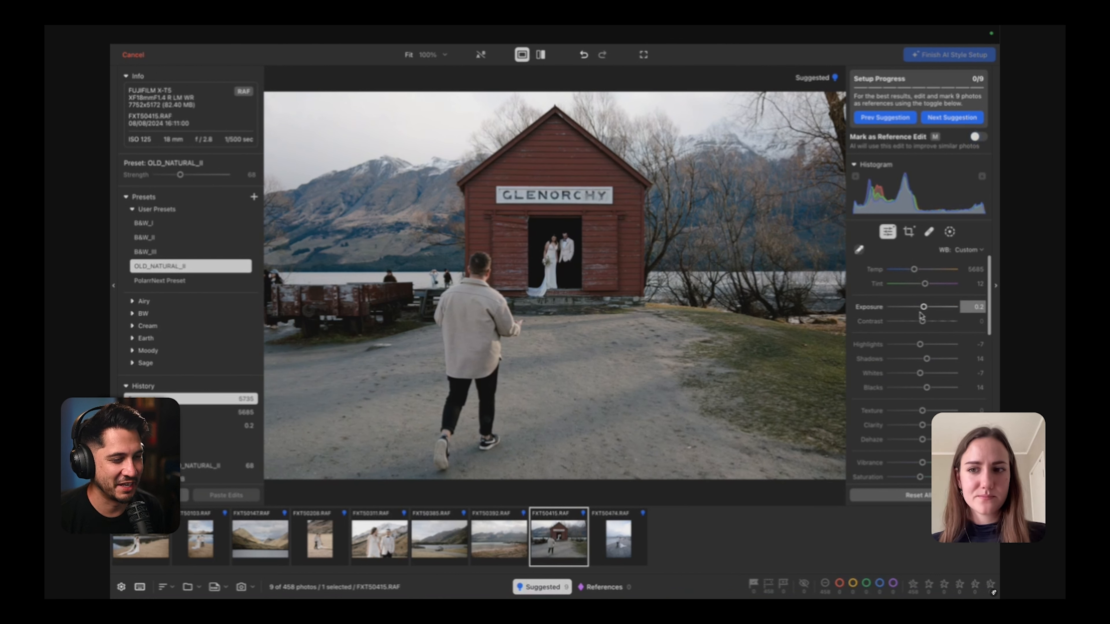
pyautogui.moveTo(926, 358); pyautogui.dragTo(932, 358)
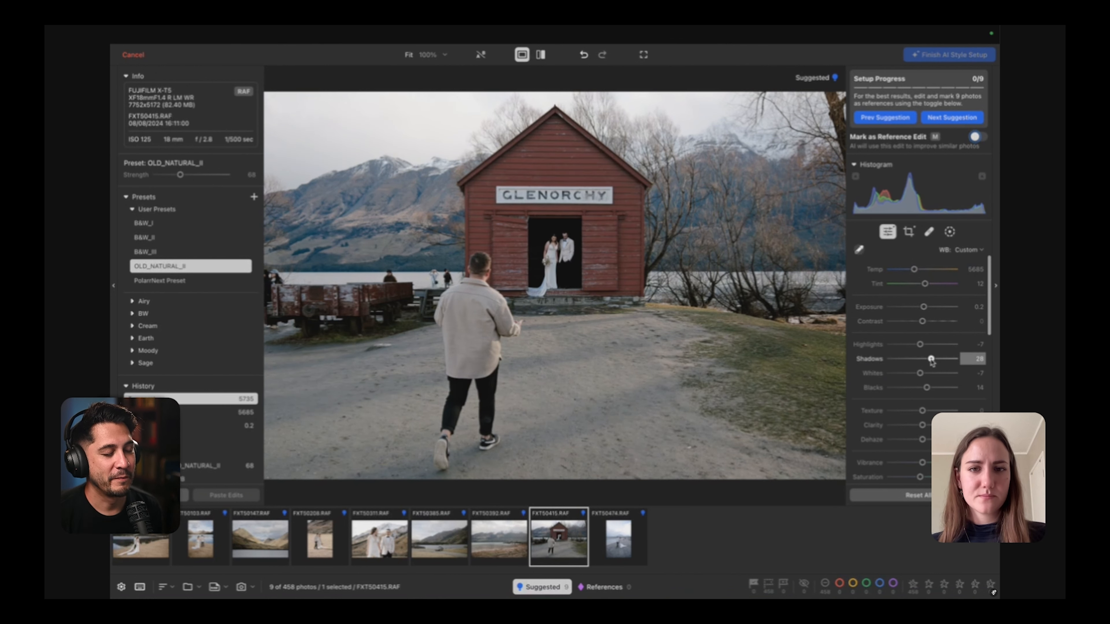
pyautogui.press('Up')
pyautogui.press('Up')
pyautogui.press('Down')
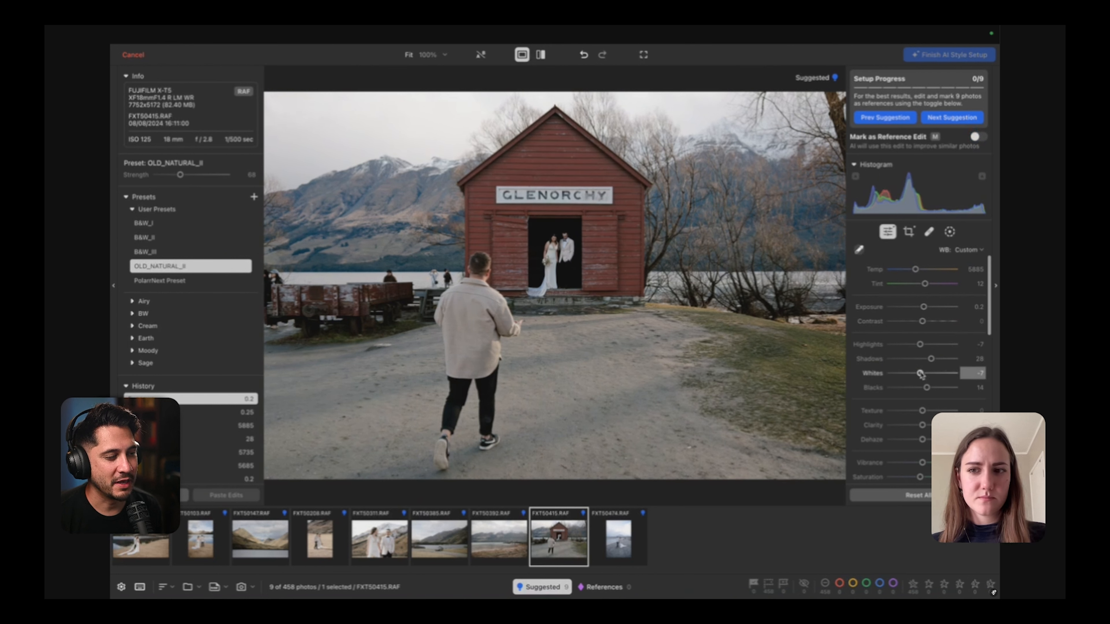
# Set the Glenorchy shed photo's Shadows to 41, Highlights to -36 and Vibrance to 6.
pyautogui.moveTo(931, 359); pyautogui.dragTo(912, 346)
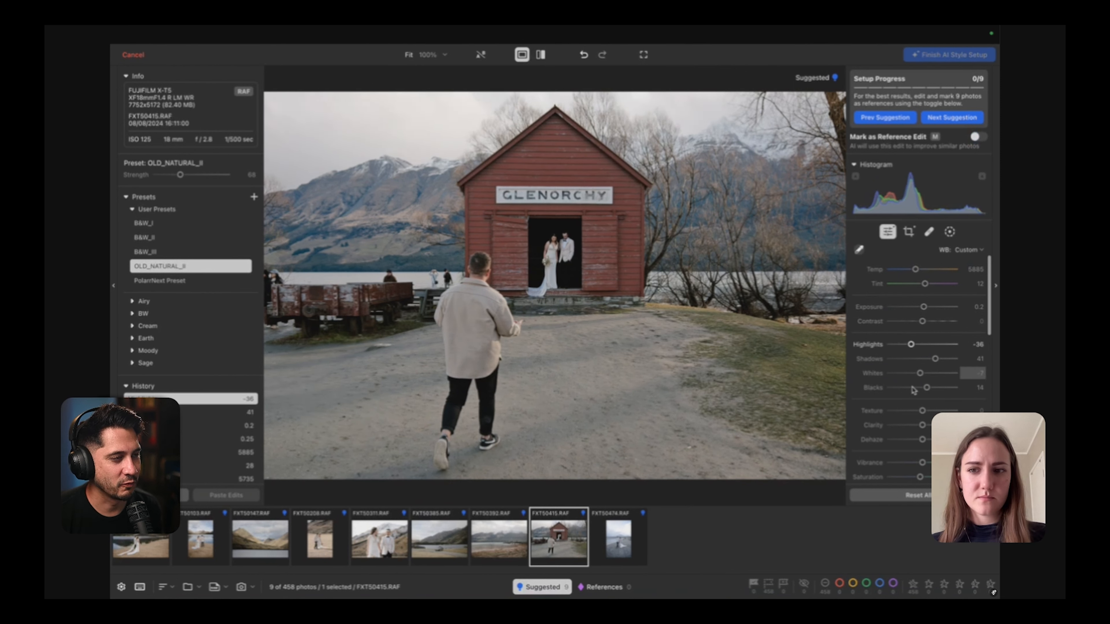
pyautogui.moveTo(924, 463); pyautogui.dragTo(925, 463)
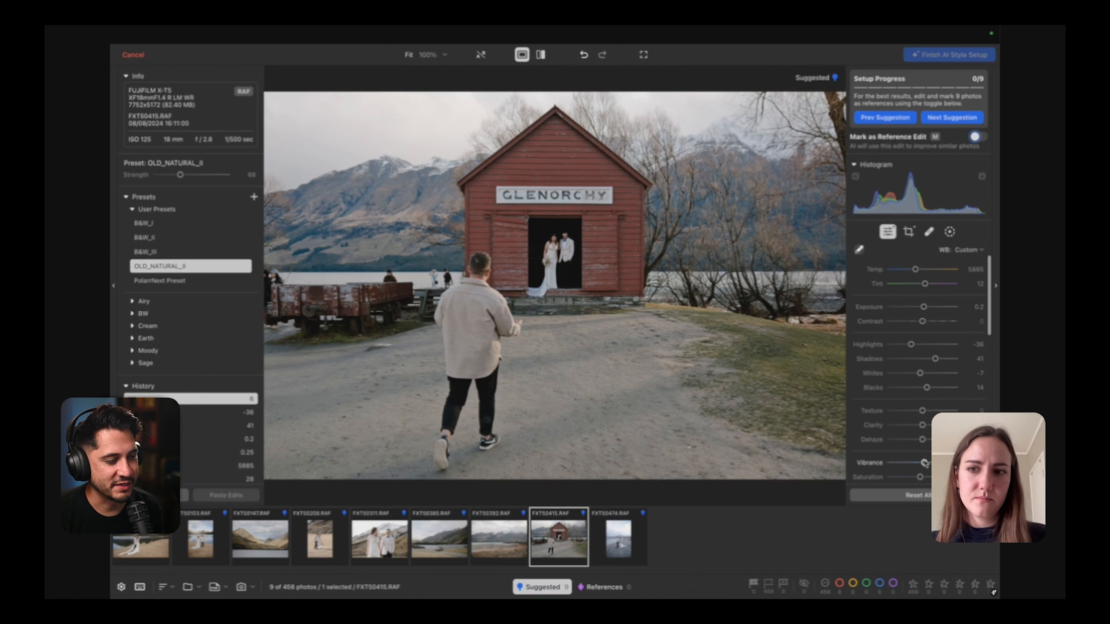
# Move to photo FXT50474.RAF of the couple on the shore and set Highlights to -60, Tint to 13, Exposure to -0.05 and Temp to 6196.
pyautogui.press('Right')
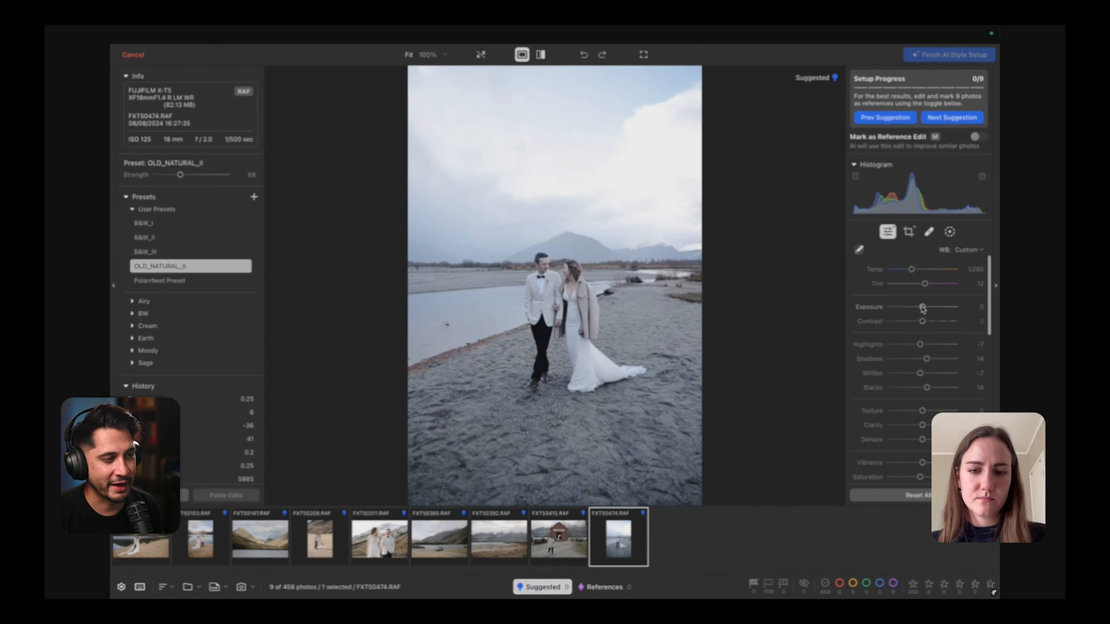
pyautogui.moveTo(909, 270); pyautogui.dragTo(912, 269)
pyautogui.moveTo(920, 344); pyautogui.dragTo(903, 343)
pyautogui.moveTo(925, 284); pyautogui.dragTo(922, 307)
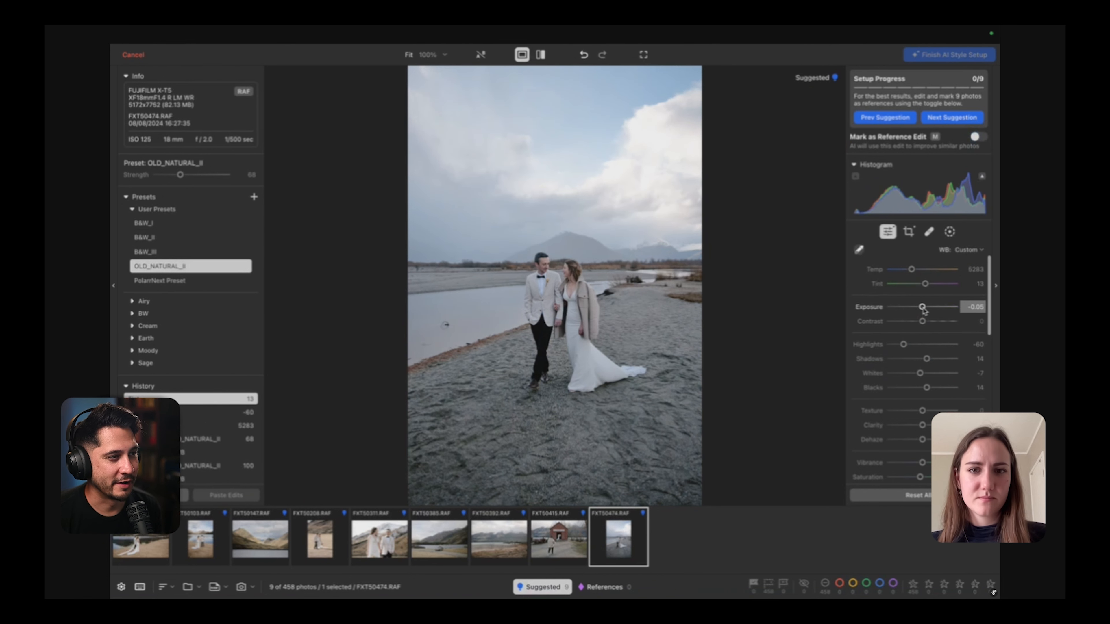
pyautogui.moveTo(911, 270); pyautogui.dragTo(917, 270)
pyautogui.press('m')
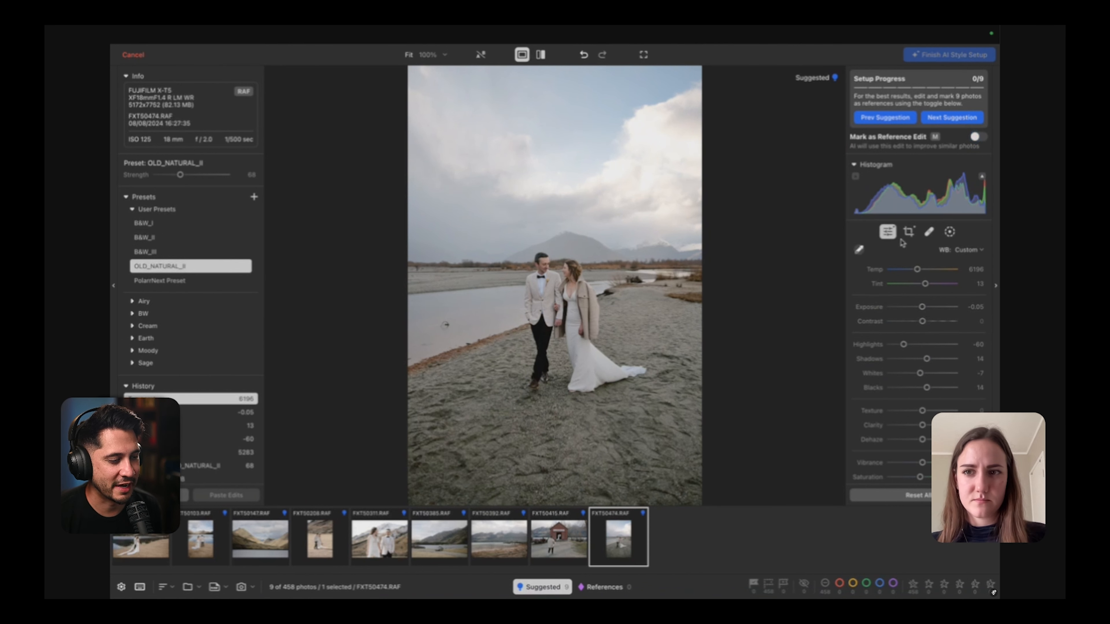
# Straighten the shore photo by 0.66° and crop it slightly tighter around the couple.
pyautogui.press('c')
pyautogui.moveTo(921, 278); pyautogui.dragTo(921, 281)
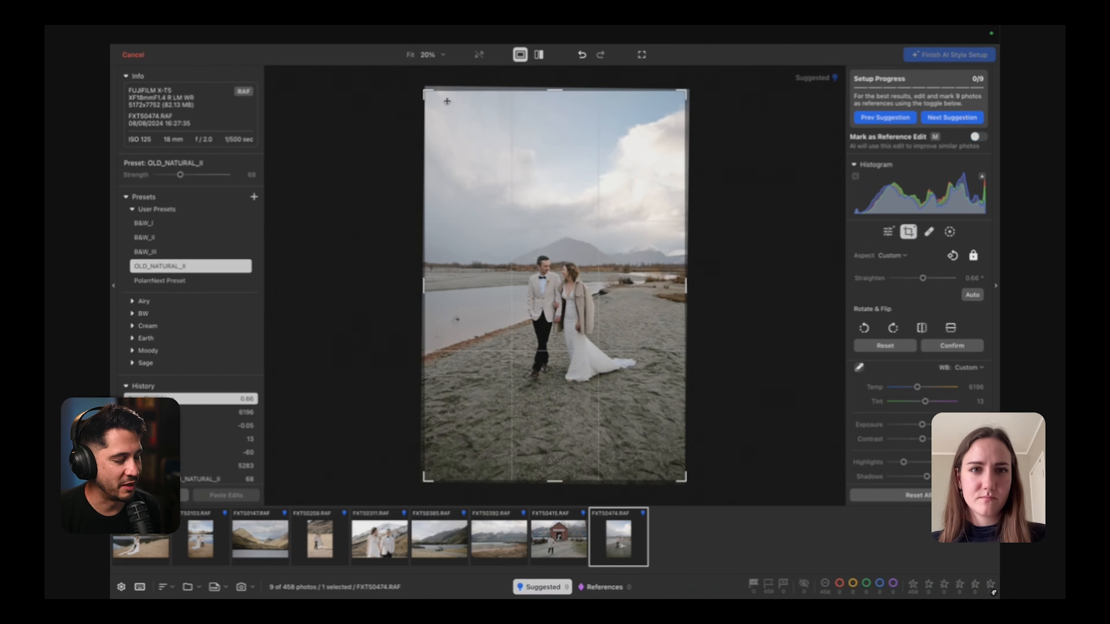
pyautogui.moveTo(428, 89); pyautogui.dragTo(438, 105)
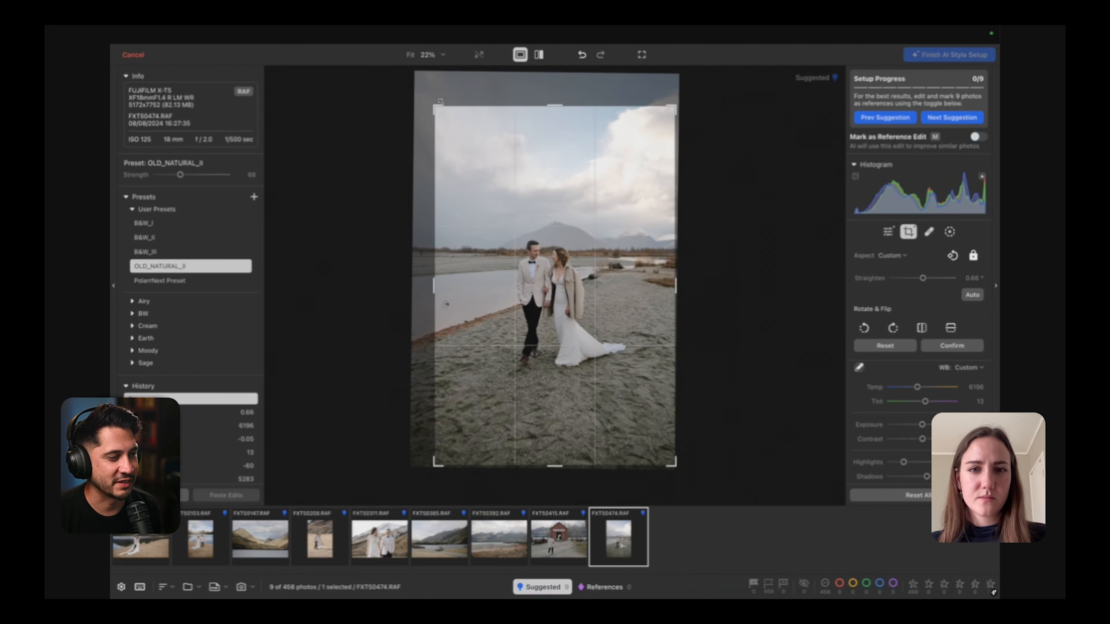
pyautogui.moveTo(510, 243); pyautogui.dragTo(512, 249)
pyautogui.press('Return')
pyautogui.press('m')
# Heal away the small distracting object in the water beside the couple in the shore photo.
pyautogui.click(931, 232)
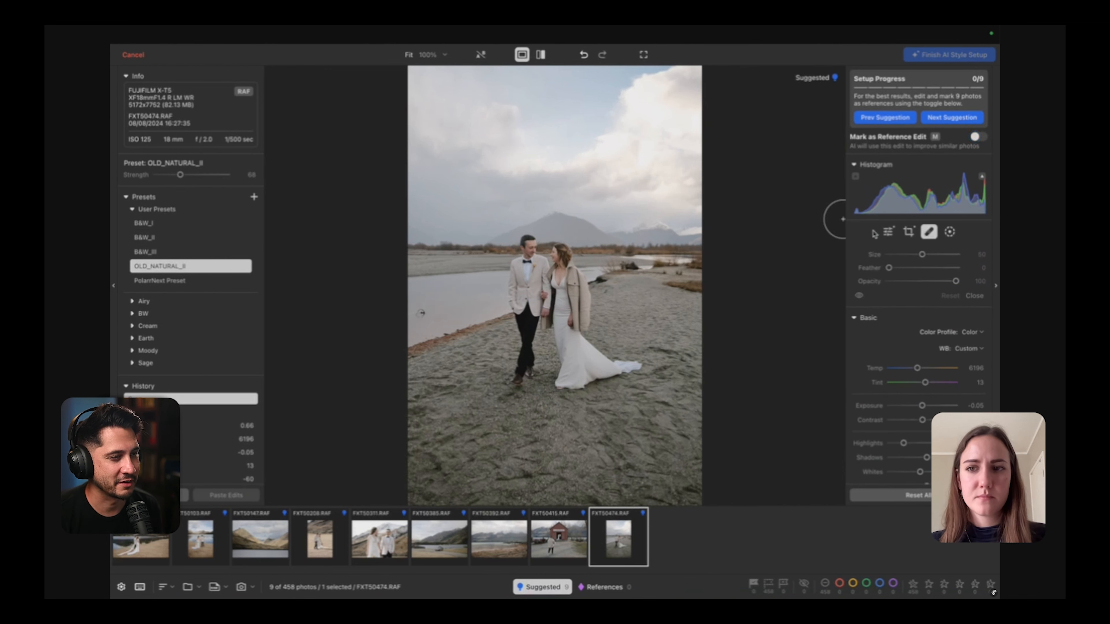
pyautogui.click(909, 255)
pyautogui.click(420, 312)
pyautogui.press('m')
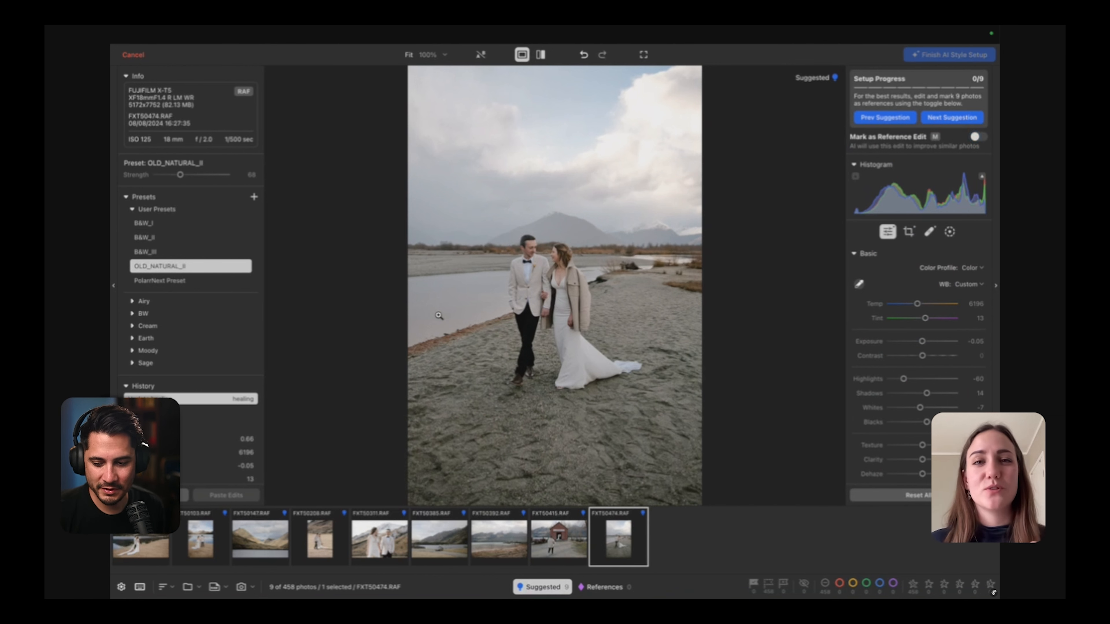
# Set the shore photo's Exposure to -0.1 and Temp to 6246.
pyautogui.click(921, 341)
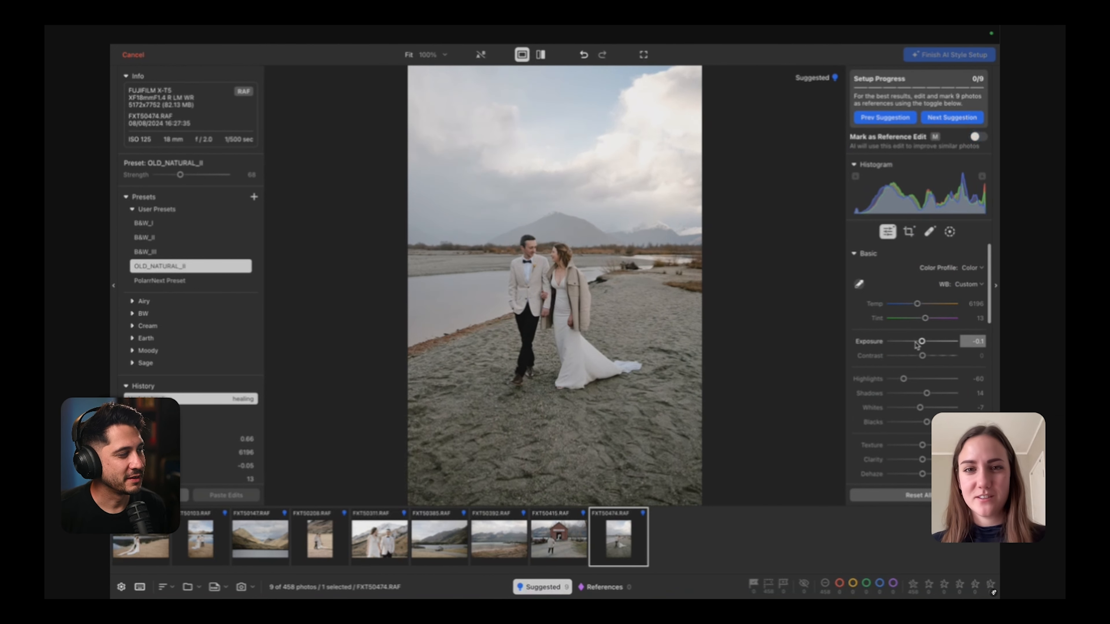
pyautogui.click(916, 304)
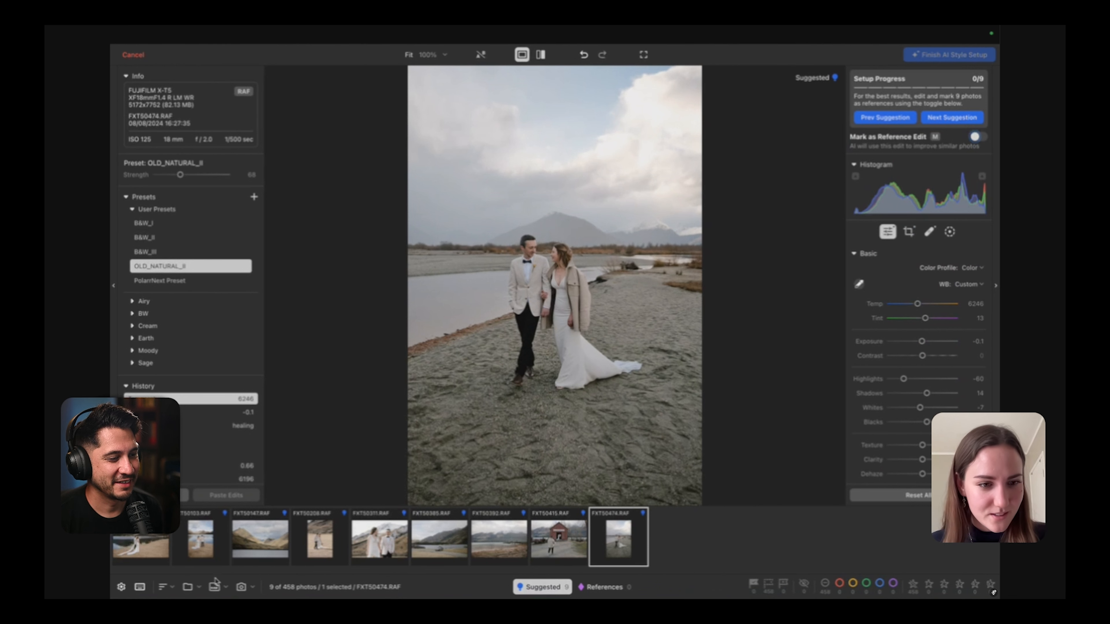
# Try a Contrast of -2 on the Glenorchy shed photo, undo it and return to the shore photo.
pyautogui.click(544, 548)
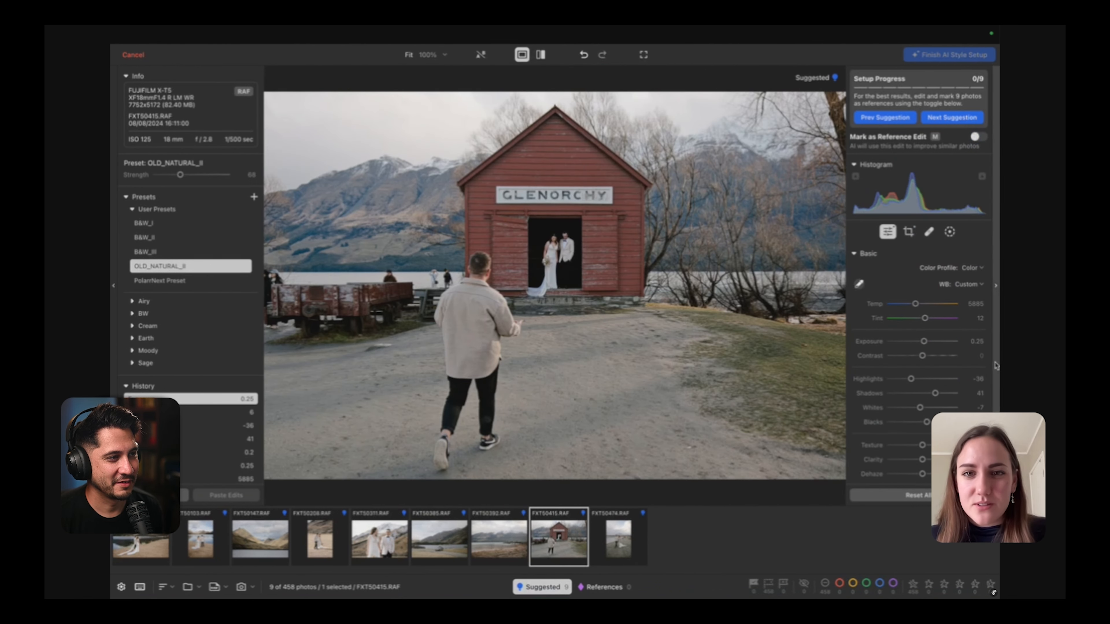
pyautogui.moveTo(922, 356); pyautogui.dragTo(920, 357)
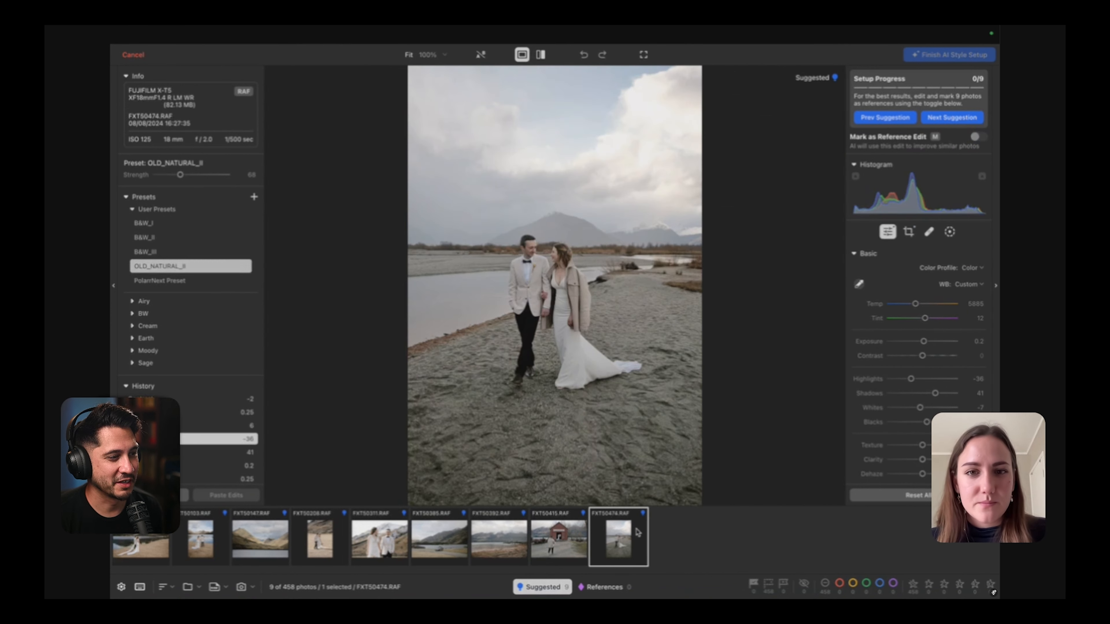
pyautogui.click(641, 529)
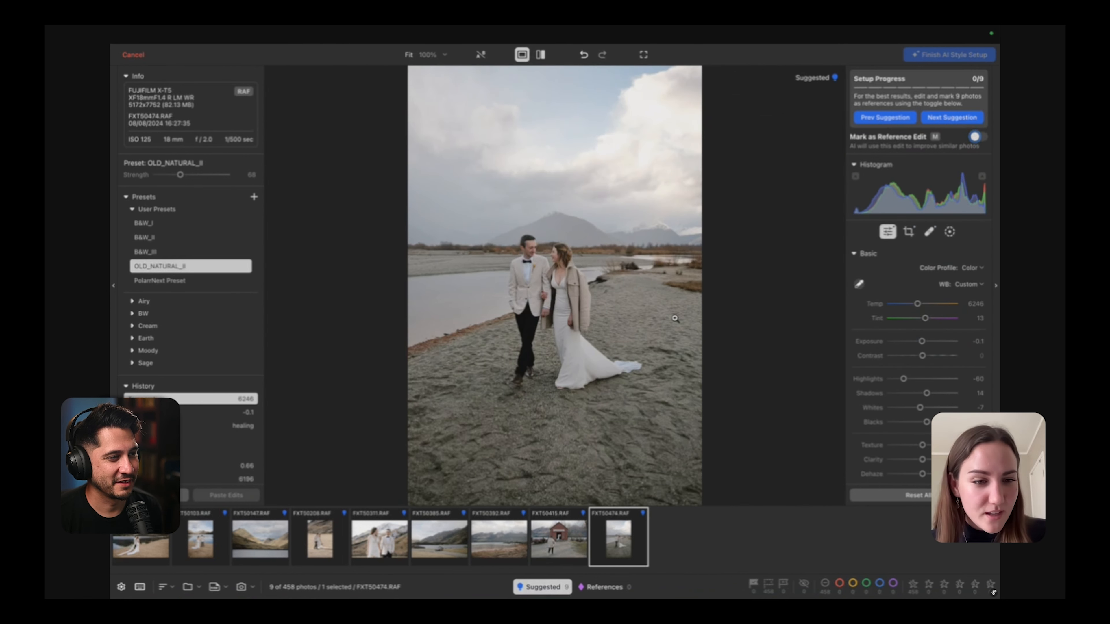
# Open photo FXT50208.RAF of the couple in the dry field and set Exposure to 0.6 and Temp to 5326.
pyautogui.click(312, 531)
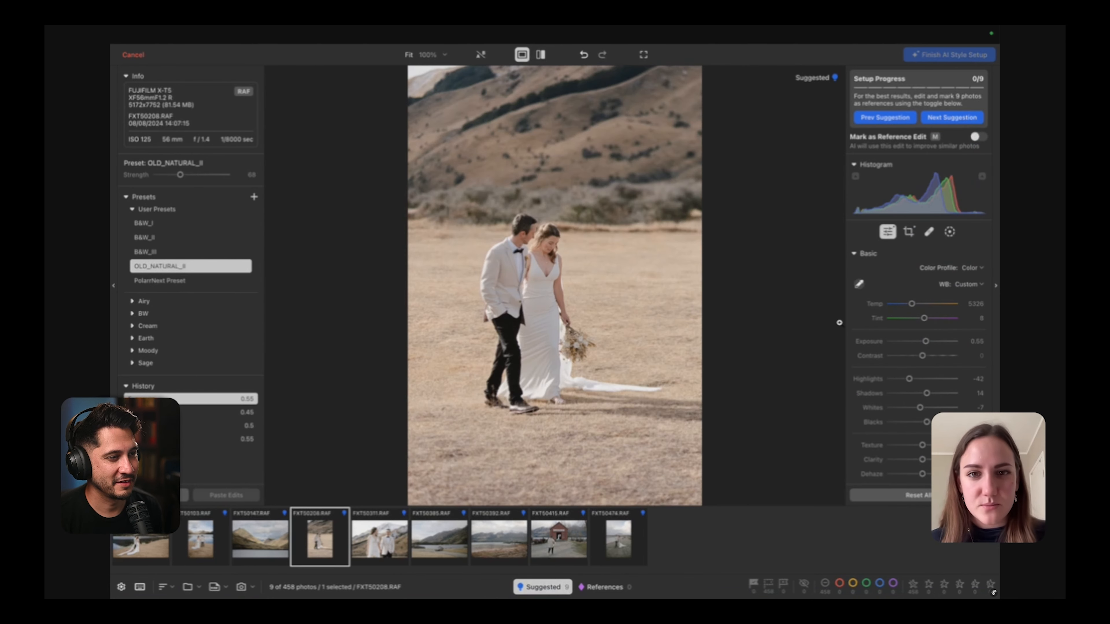
pyautogui.moveTo(911, 305); pyautogui.dragTo(912, 304)
pyautogui.moveTo(925, 341); pyautogui.dragTo(912, 305)
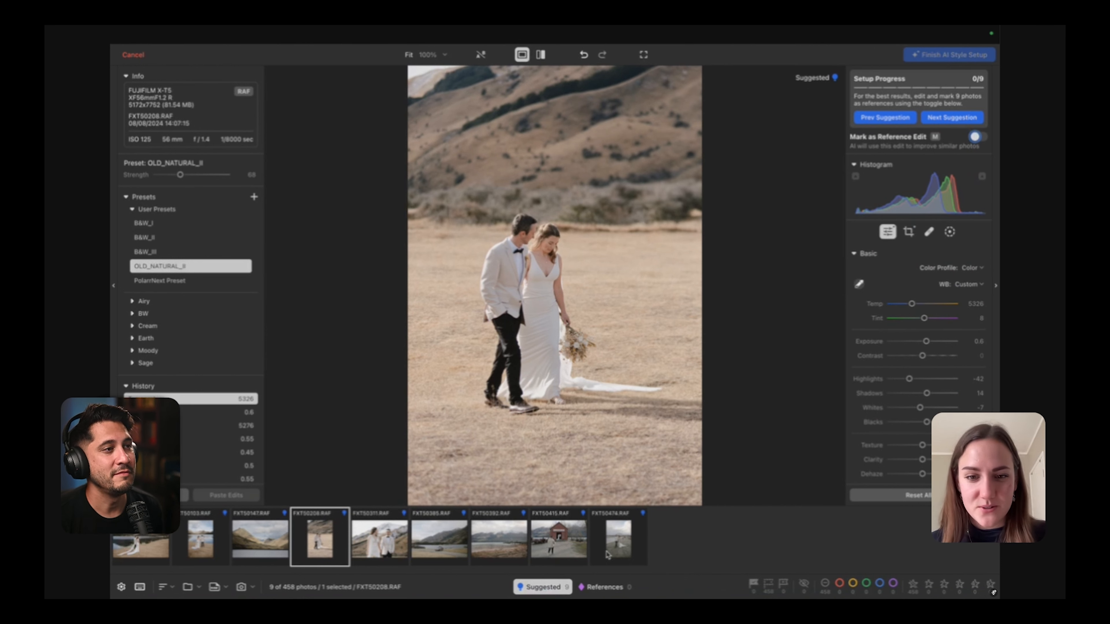
pyautogui.press('m')
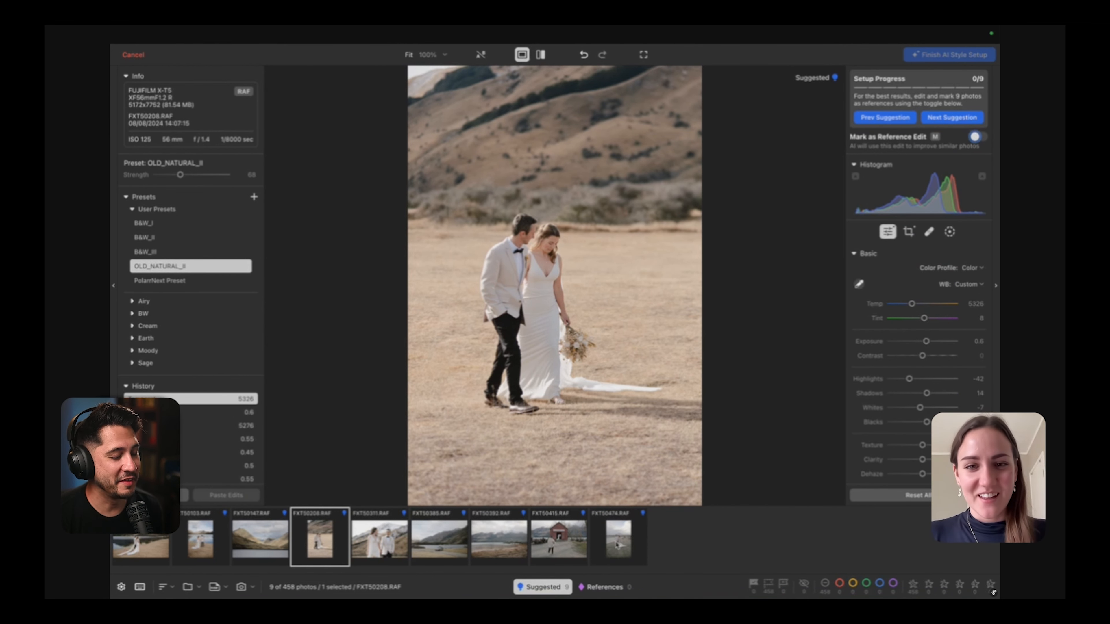
# Return to photo FXT50474.RAF, set its Exposure to -0.05 and turn off the Suggested filter to list all photos.
pyautogui.click(617, 544)
pyautogui.moveTo(921, 342); pyautogui.dragTo(919, 344)
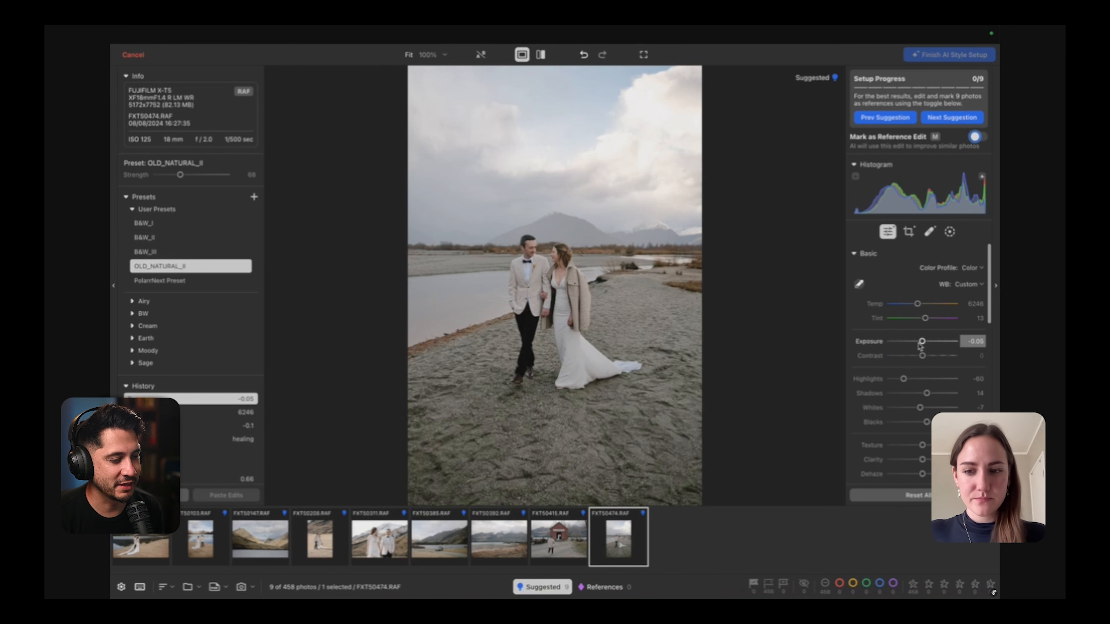
pyautogui.click(529, 590)
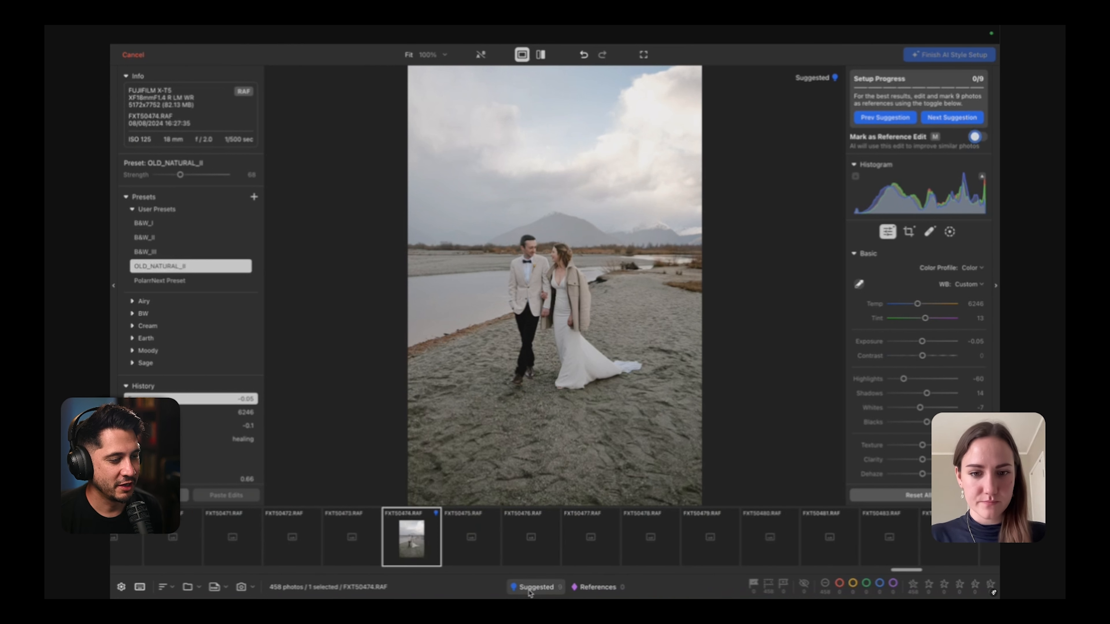
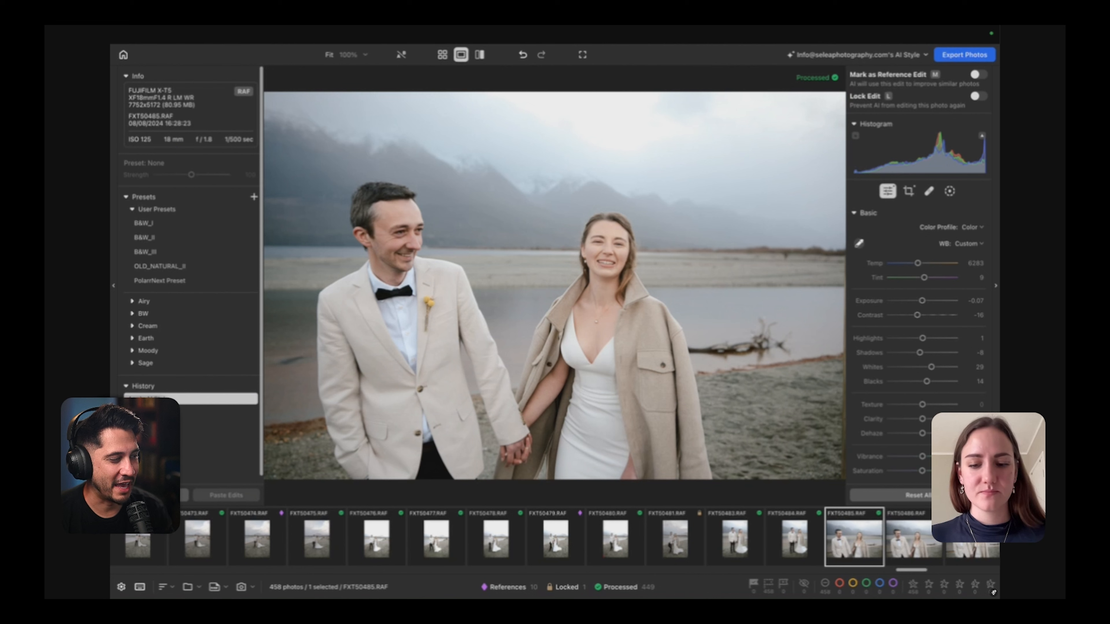
# Mark the processed photo FXT50485.RAF as a reference edit.
pyautogui.press('m')
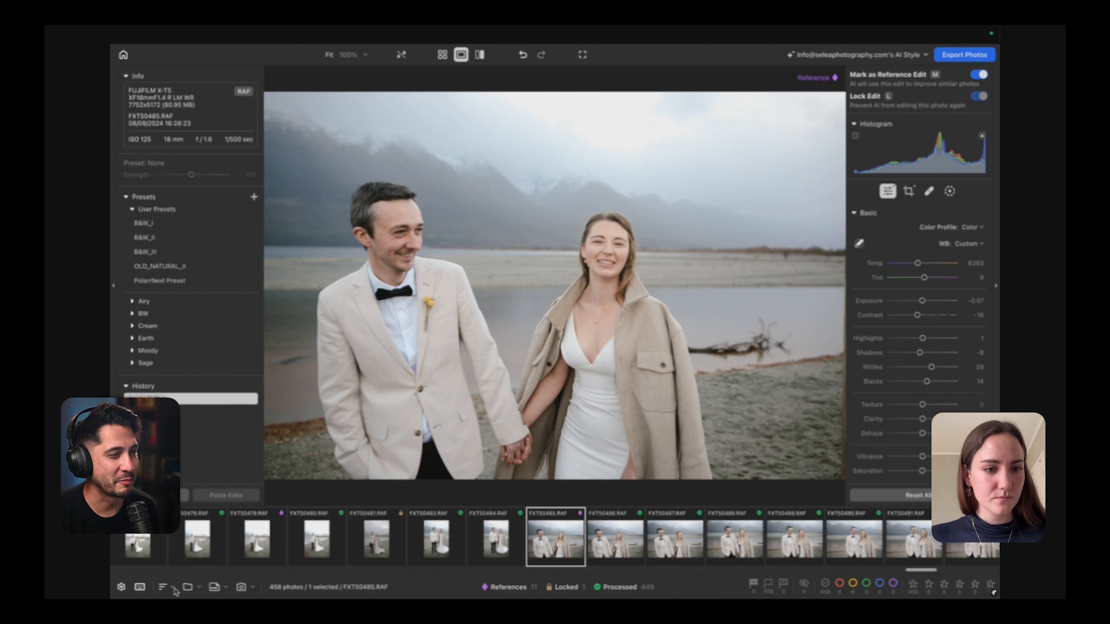
# Show the gallery as a grid and examine the AI-processed edits for consistency across the shore portraits and the opening lakeside photos.
pyautogui.click(442, 54)
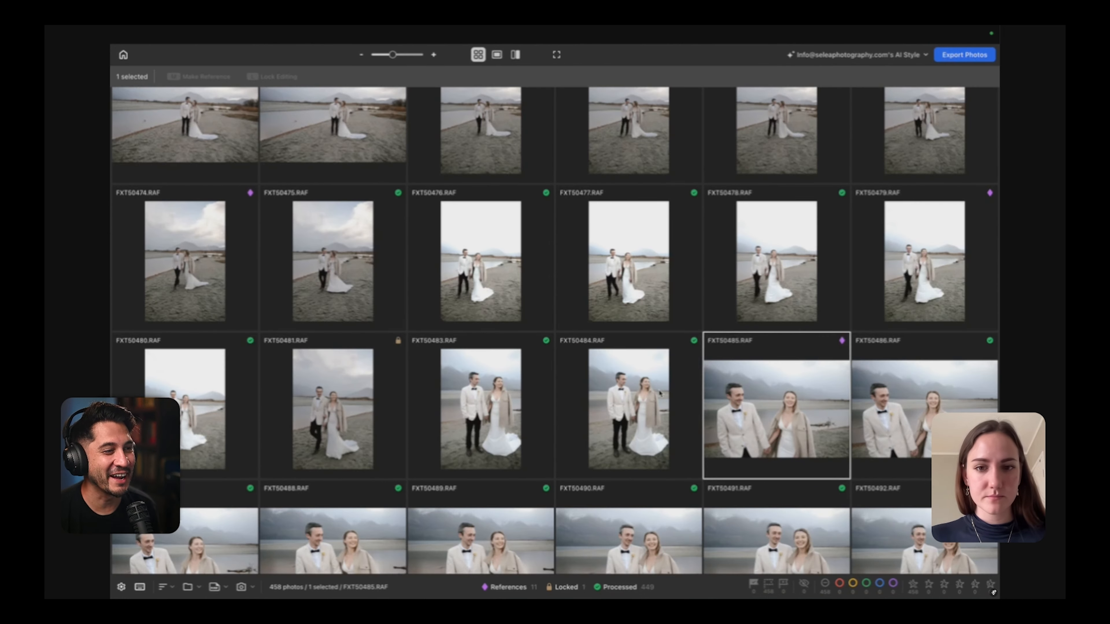
pyautogui.scroll(-5, 660, 393)
pyautogui.scroll(-3, 660, 394)
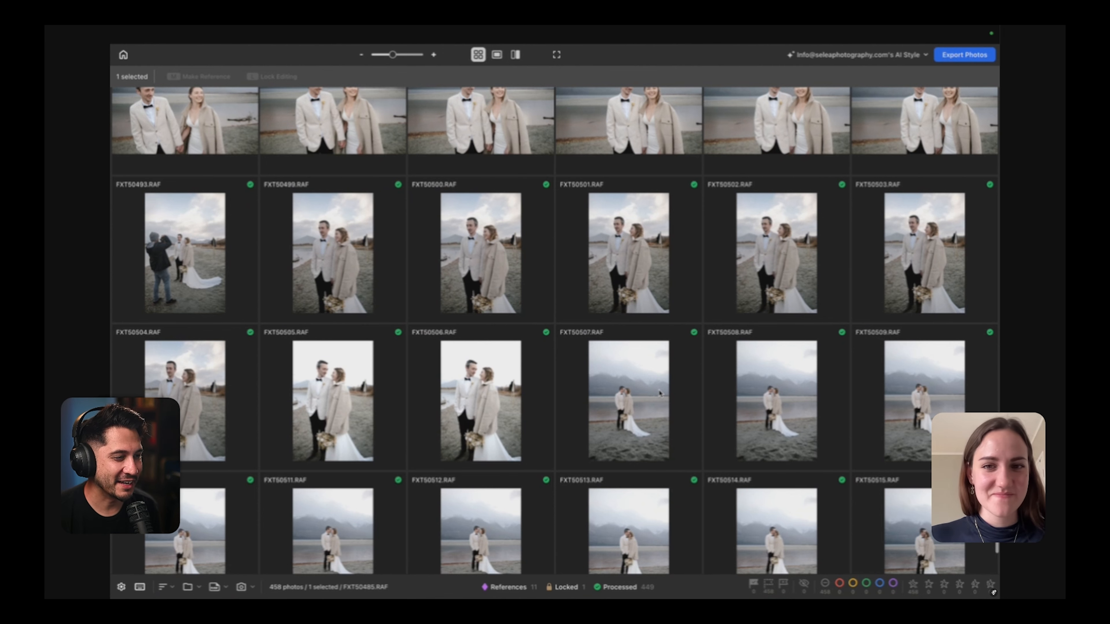
pyautogui.scroll(-3, 660, 392)
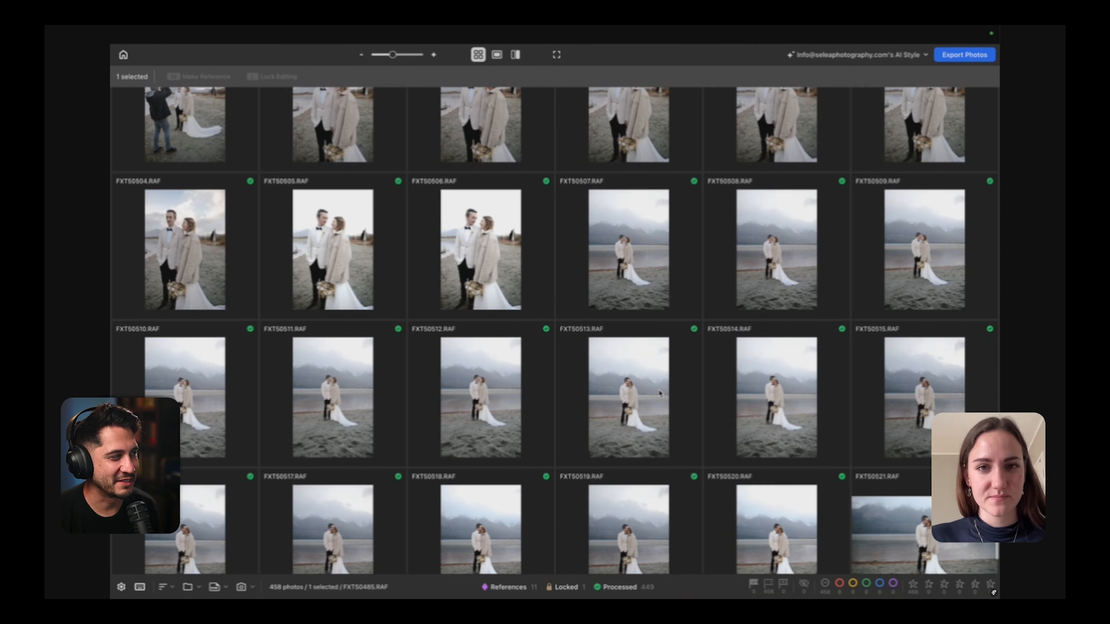
pyautogui.scroll(20, 660, 392)
pyautogui.scroll(20, 660, 393)
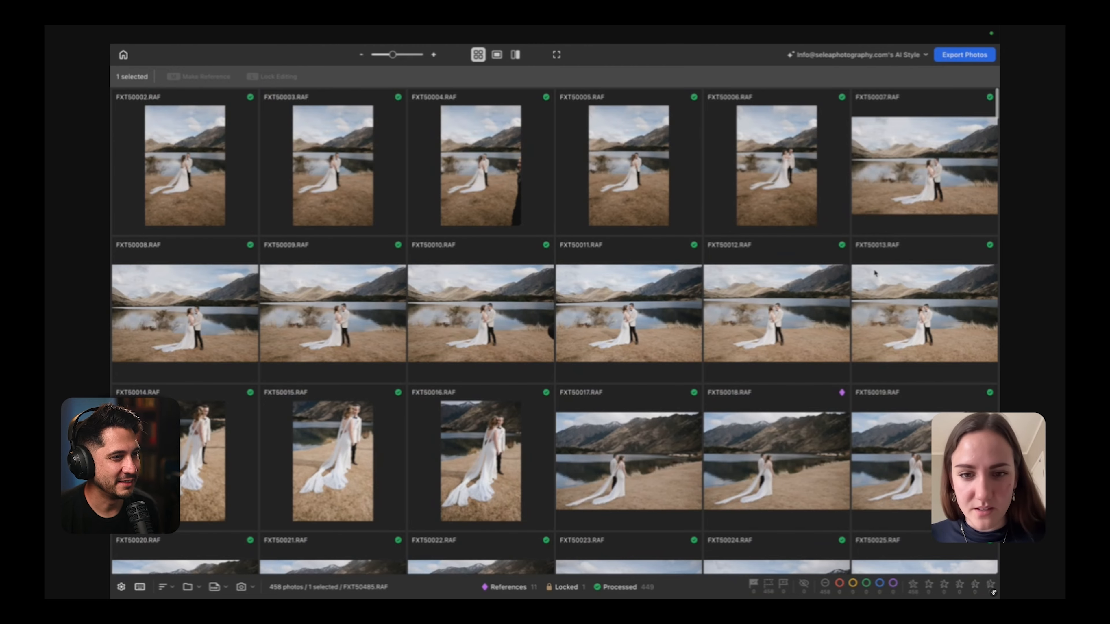
pyautogui.scroll(-2, 875, 273)
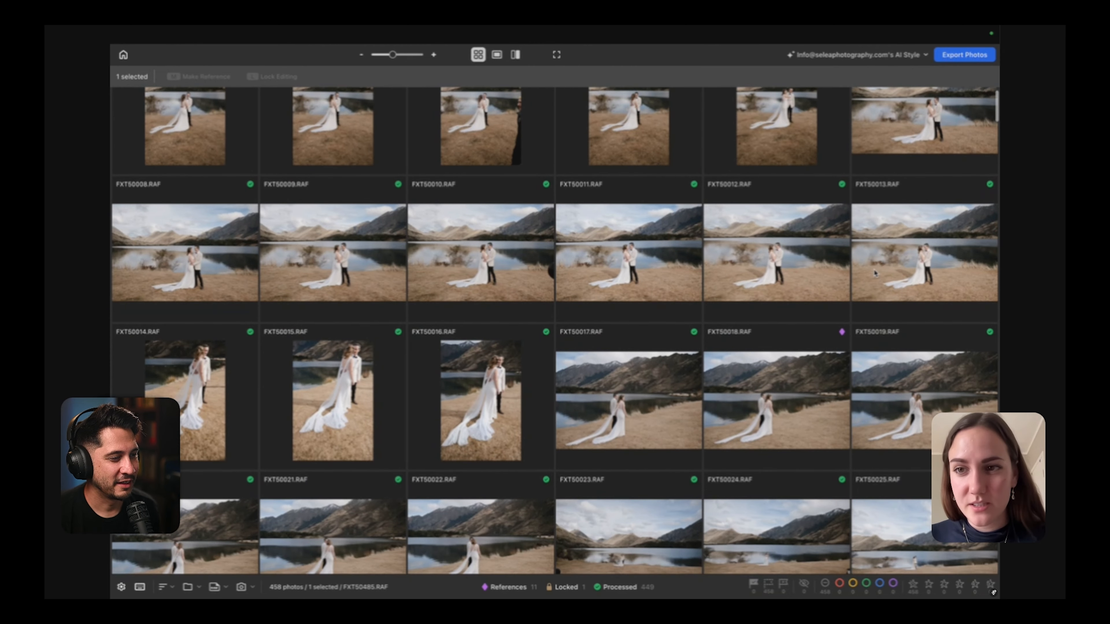
pyautogui.scroll(2, 875, 274)
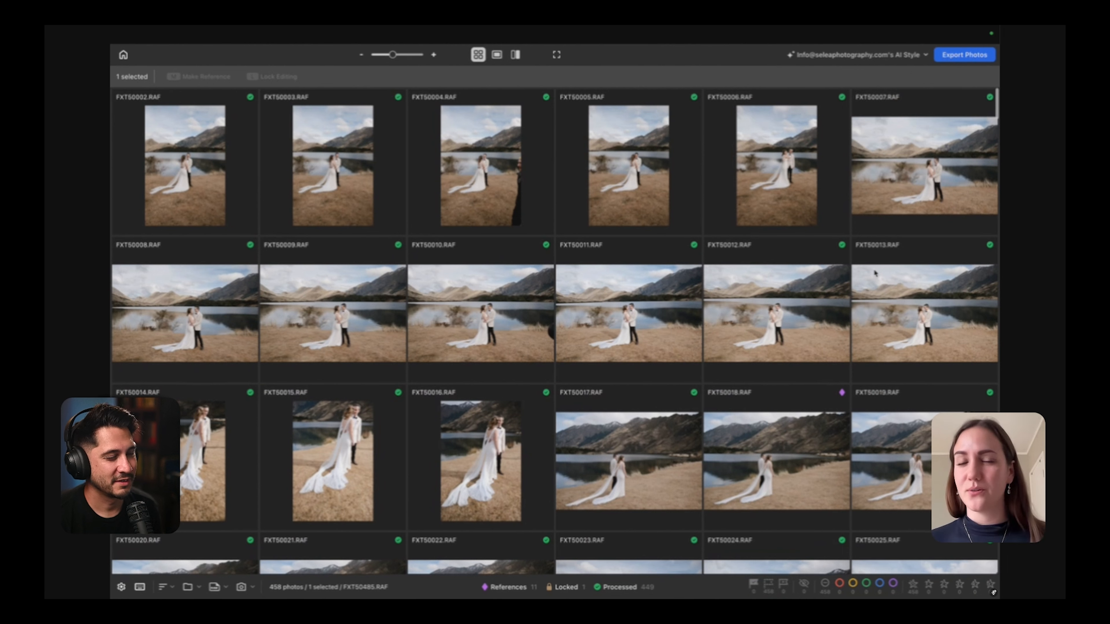
pyautogui.scroll(-3, 770, 361)
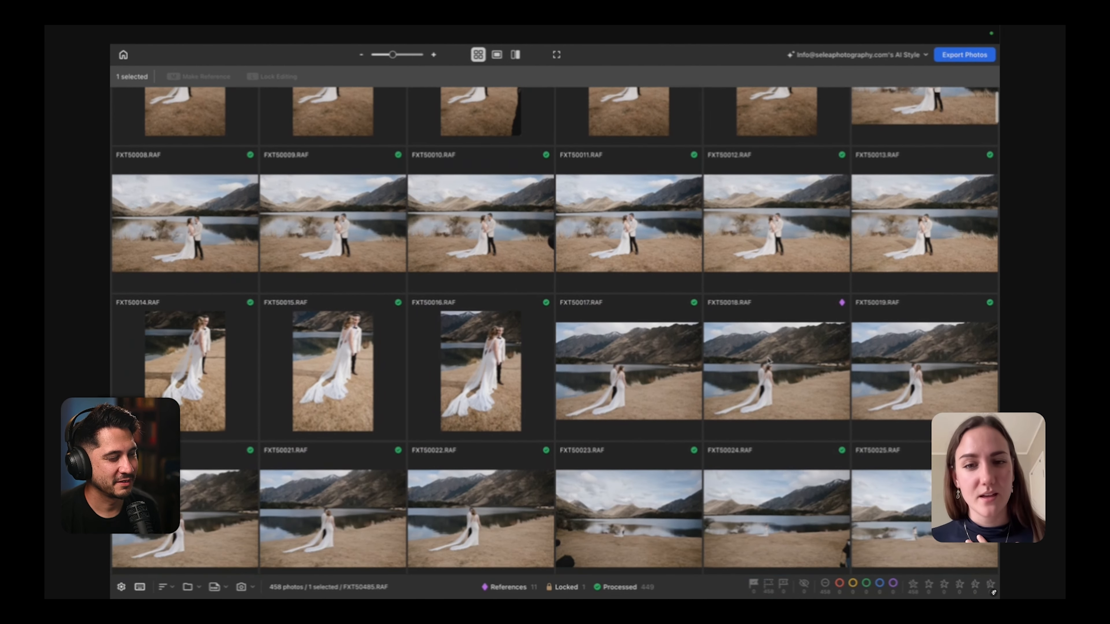
pyautogui.scroll(-3, 555, 327)
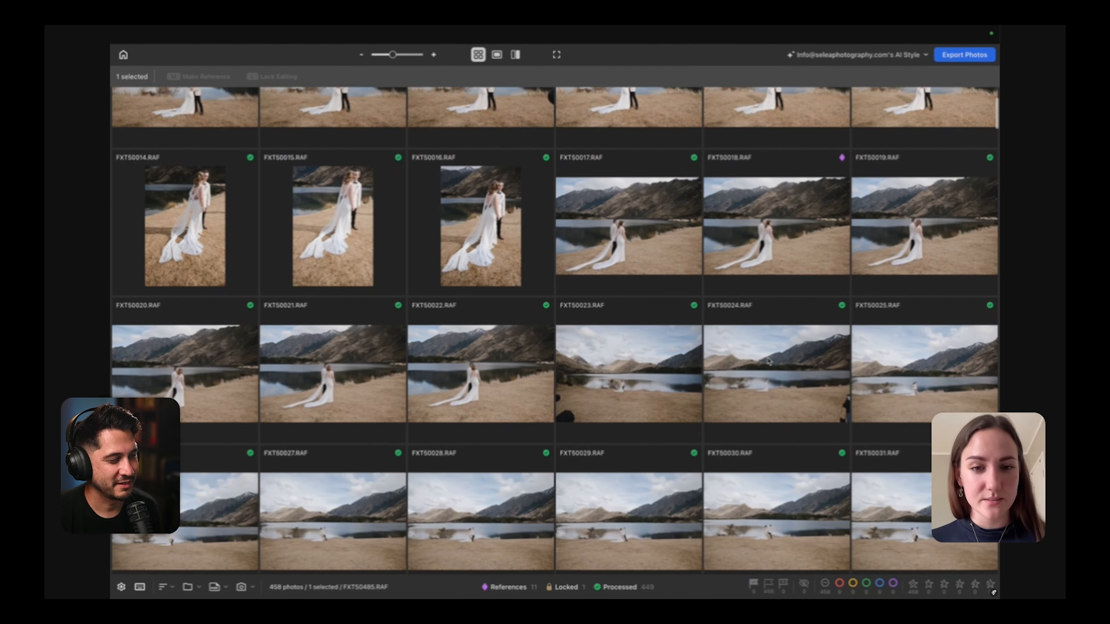
pyautogui.scroll(-2, 768, 359)
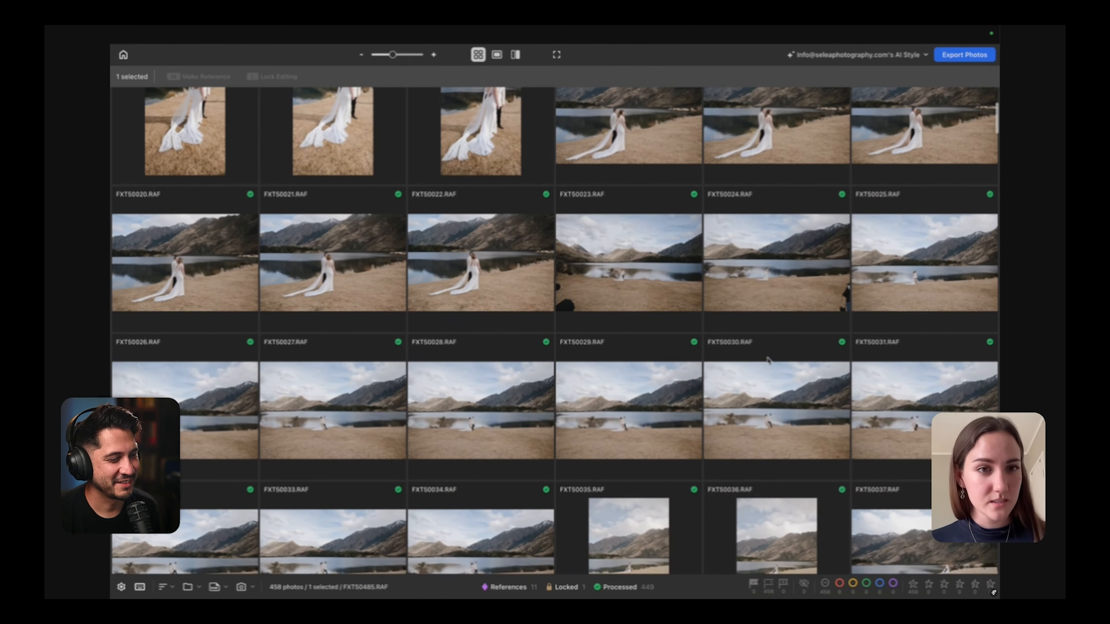
pyautogui.scroll(-2, 768, 360)
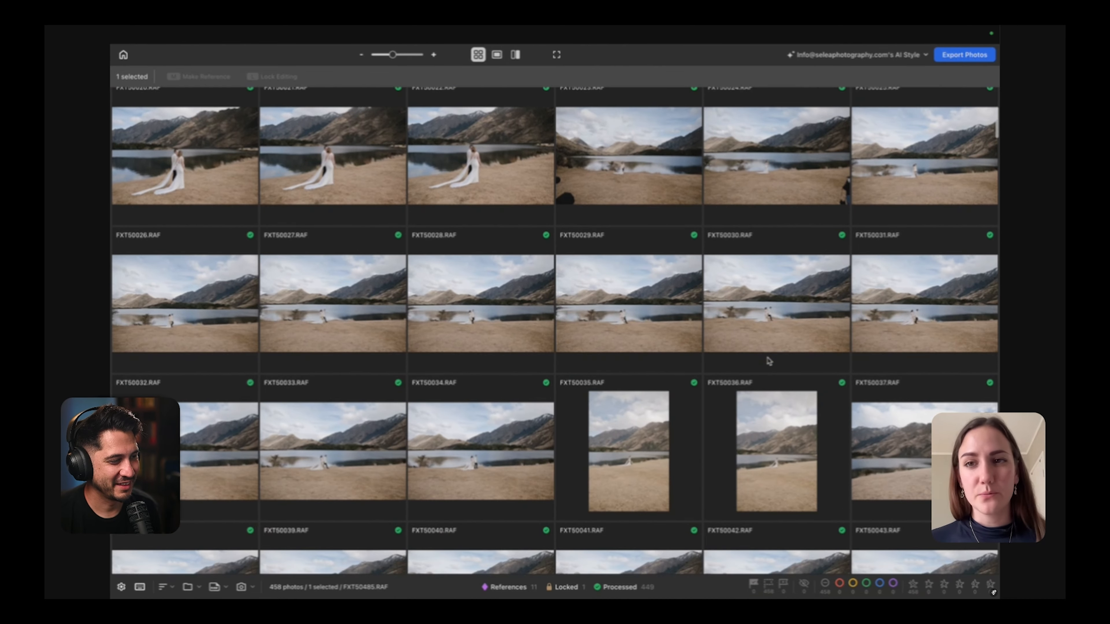
pyautogui.scroll(10, 768, 360)
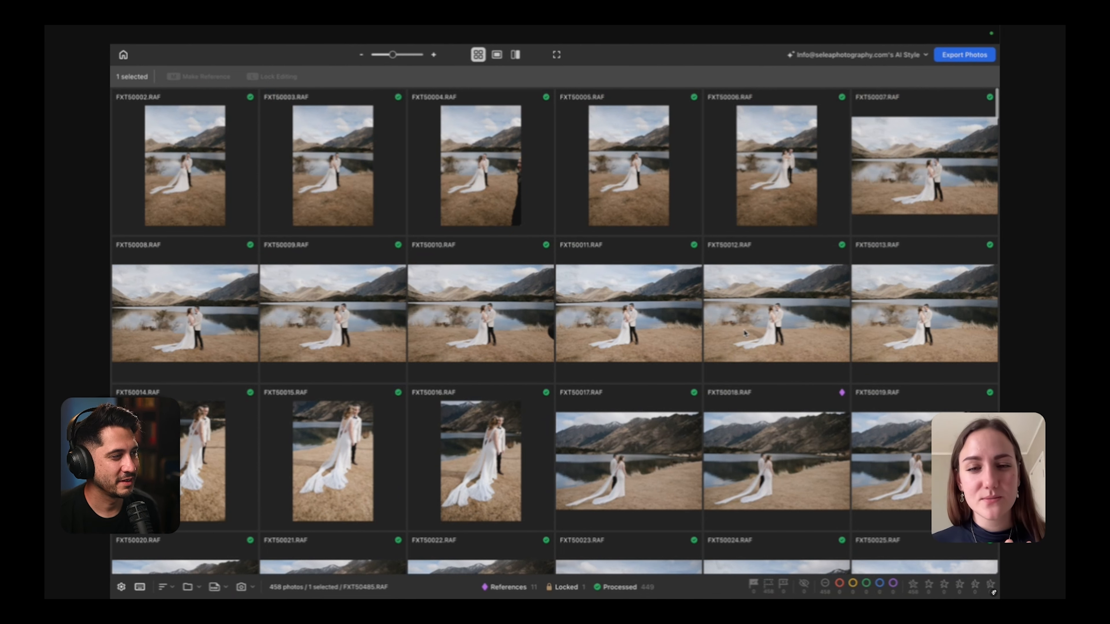
pyautogui.scroll(-10, 613, 429)
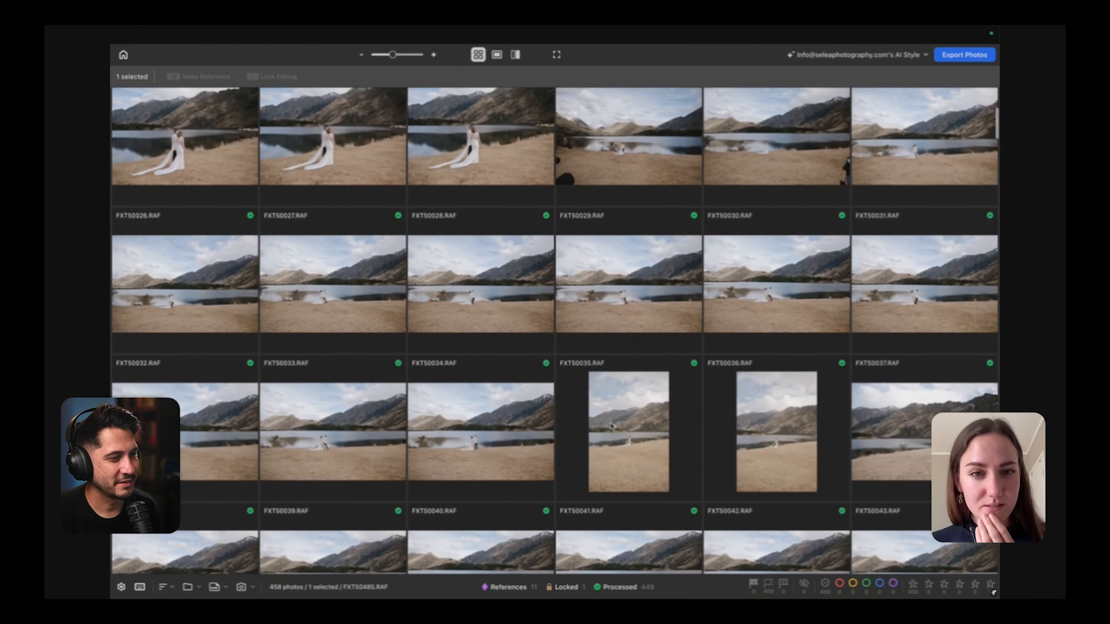
pyautogui.scroll(-4, 611, 425)
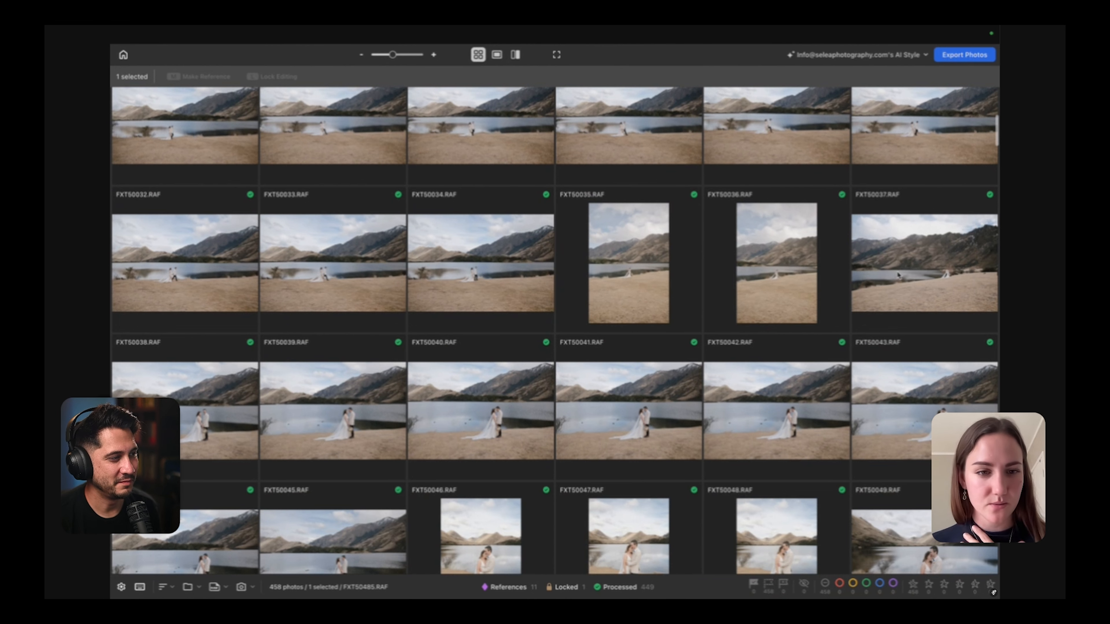
pyautogui.scroll(-2, 898, 273)
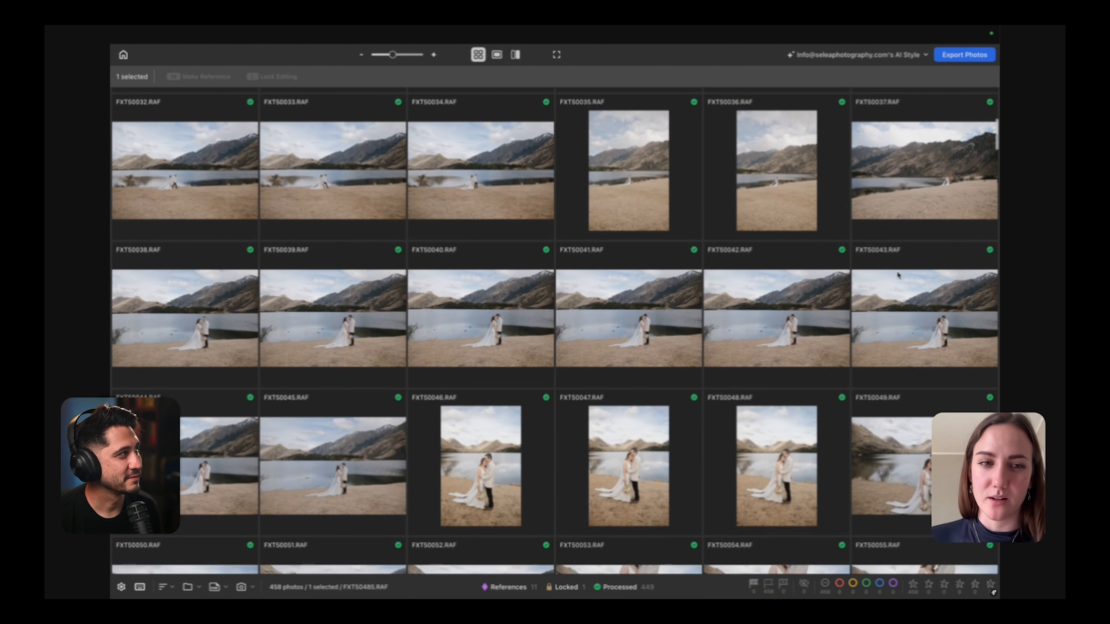
# Examine the AI-processed lakeside photos in the grid for consistent edits, from FXT50038.RAF through about FXT50100.RAF.
pyautogui.scroll(-2, 617, 382)
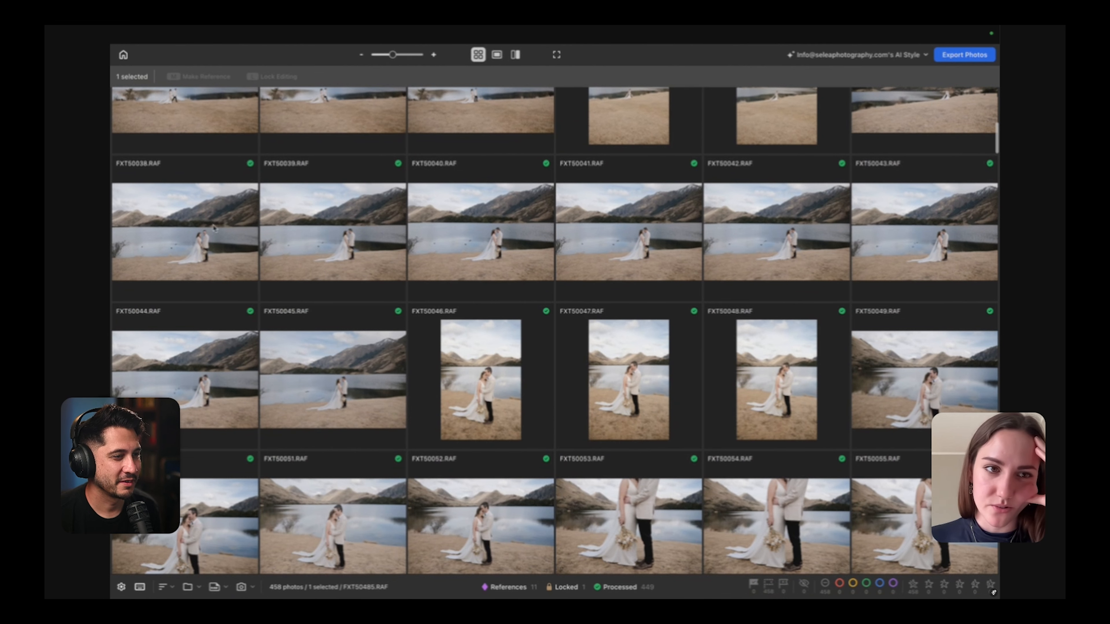
pyautogui.scroll(-4, 256, 343)
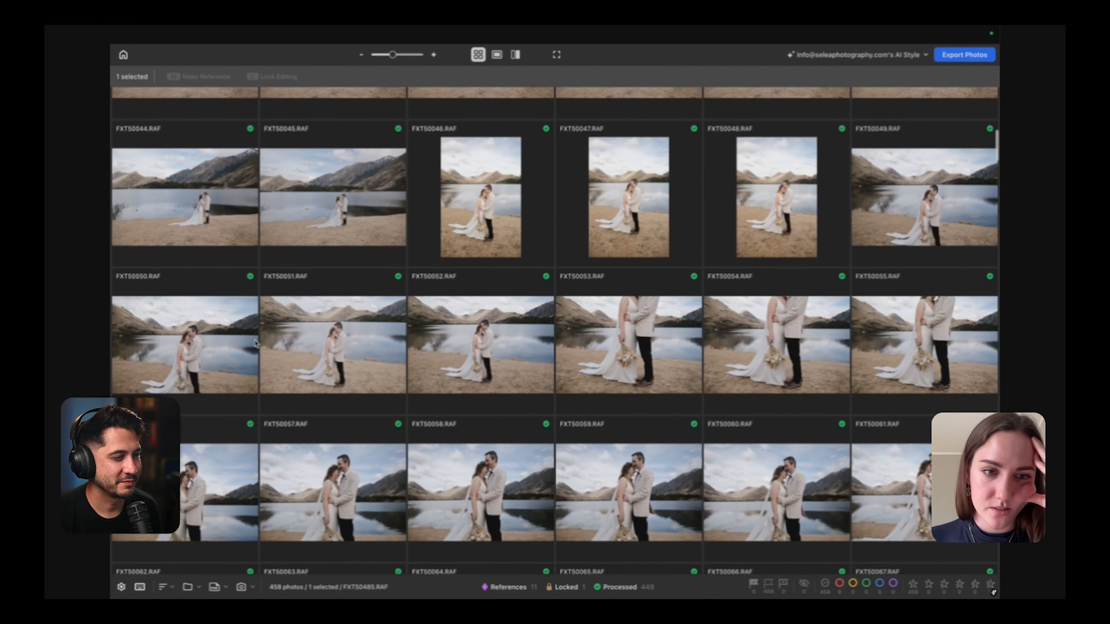
pyautogui.scroll(-7, 255, 343)
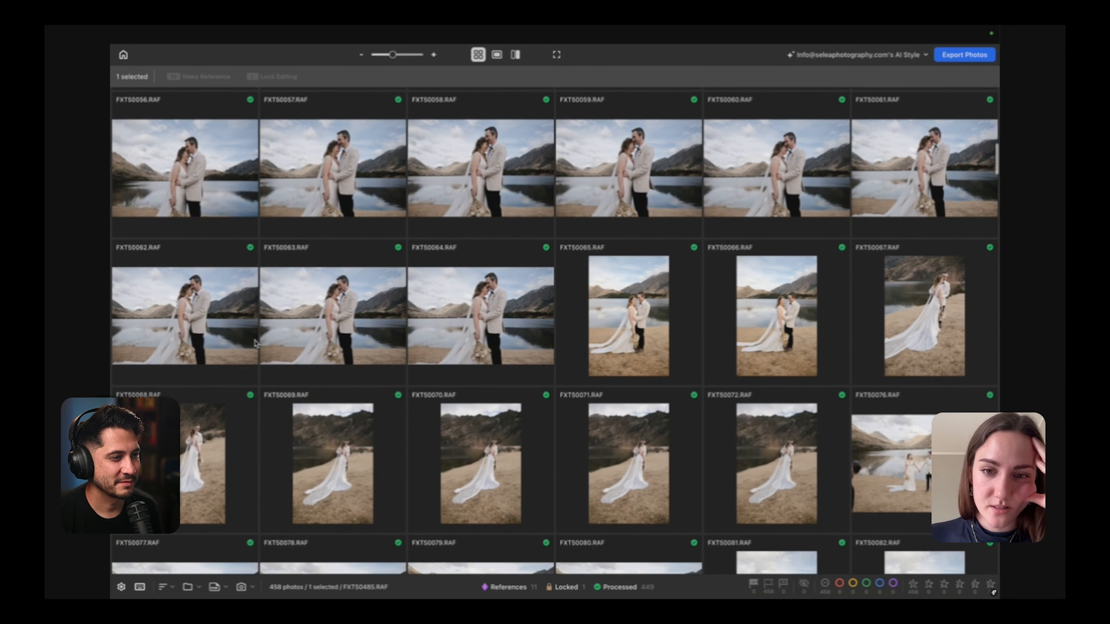
pyautogui.scroll(-3, 483, 393)
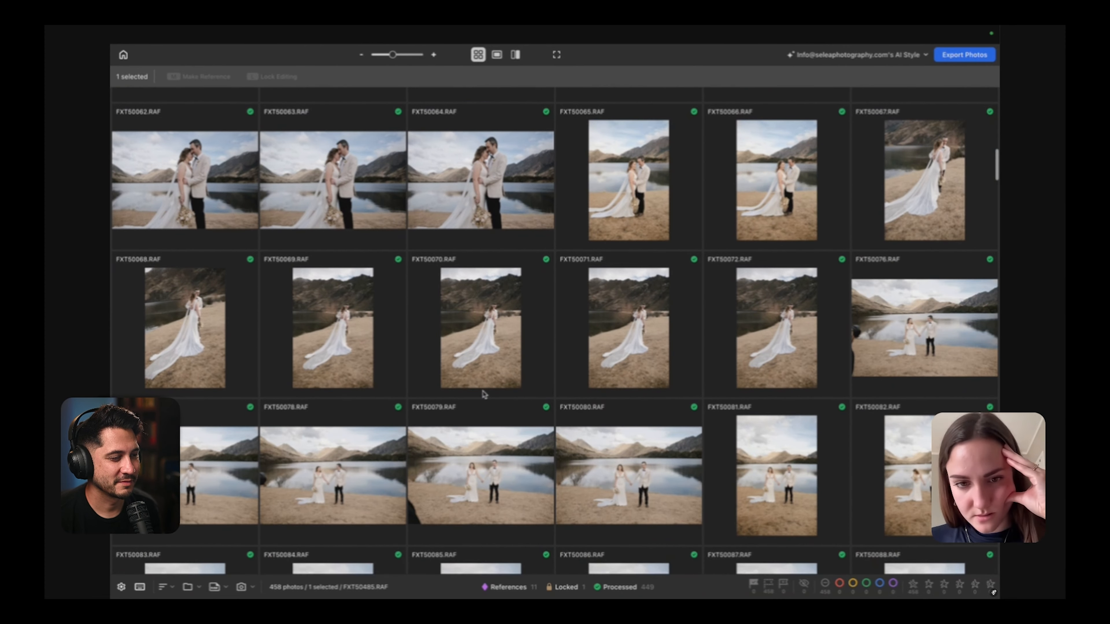
pyautogui.scroll(-1, 483, 393)
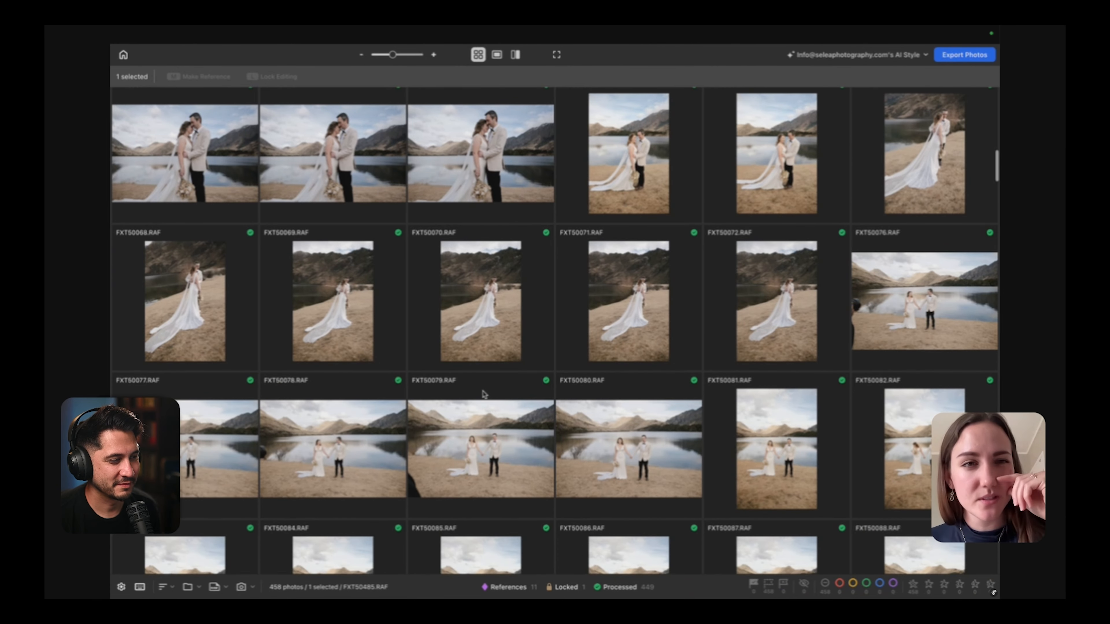
pyautogui.scroll(-4, 483, 393)
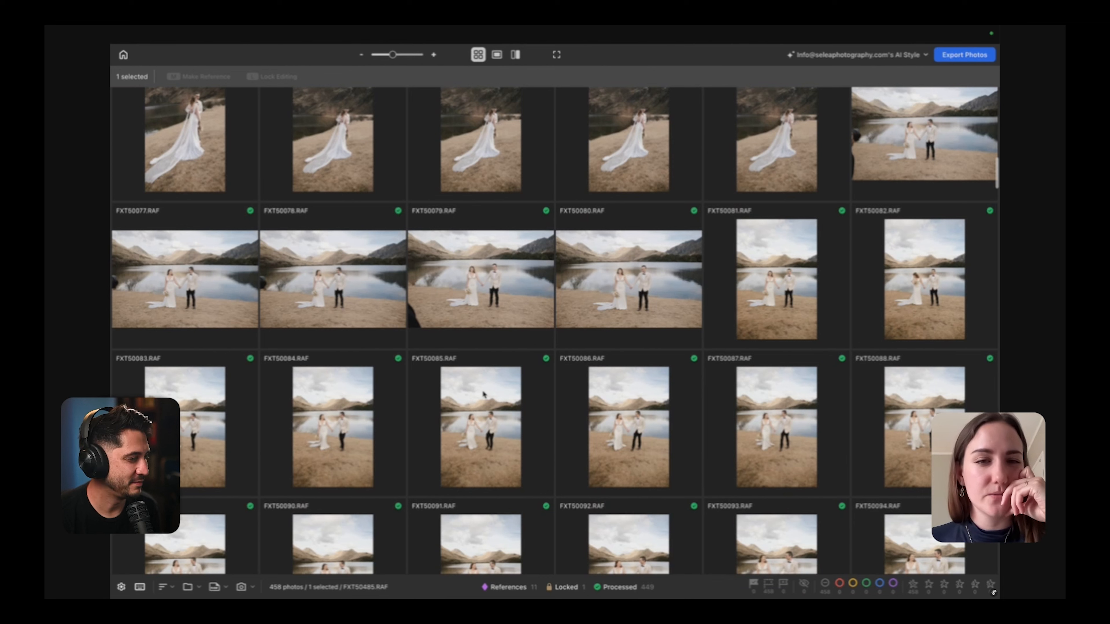
pyautogui.scroll(-7, 484, 393)
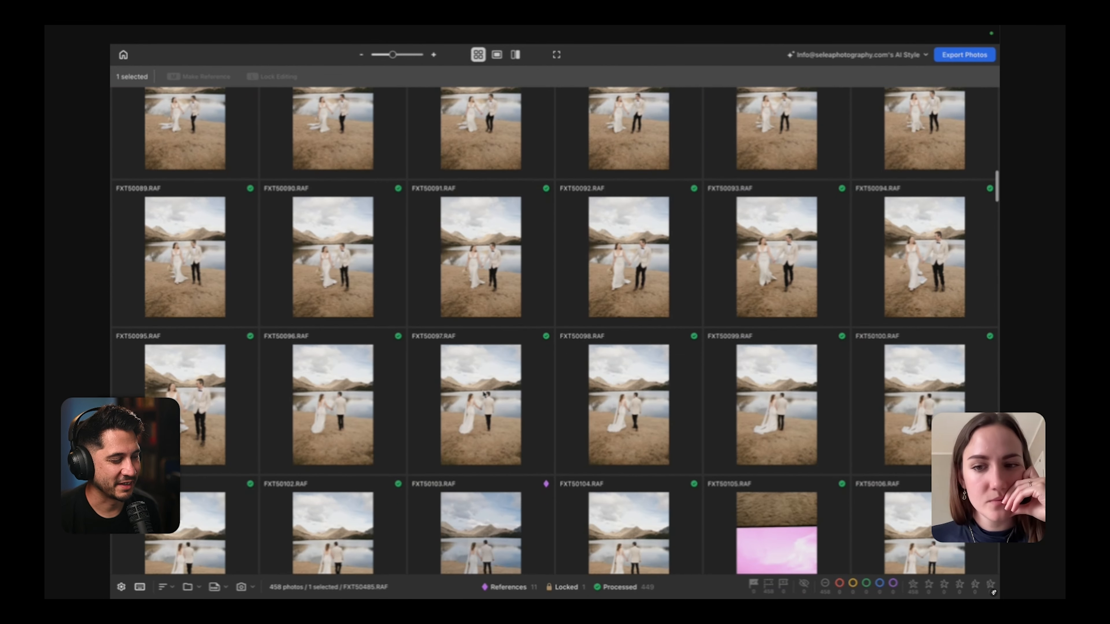
# Open photo FXT50105.RAF with the pink thumbnail at full size and compare neighbouring FXT50104.RAF before and after editing side by side.
pyautogui.scroll(-5, 555, 331)
pyautogui.click(781, 386)
pyautogui.doubleClick(780, 387)
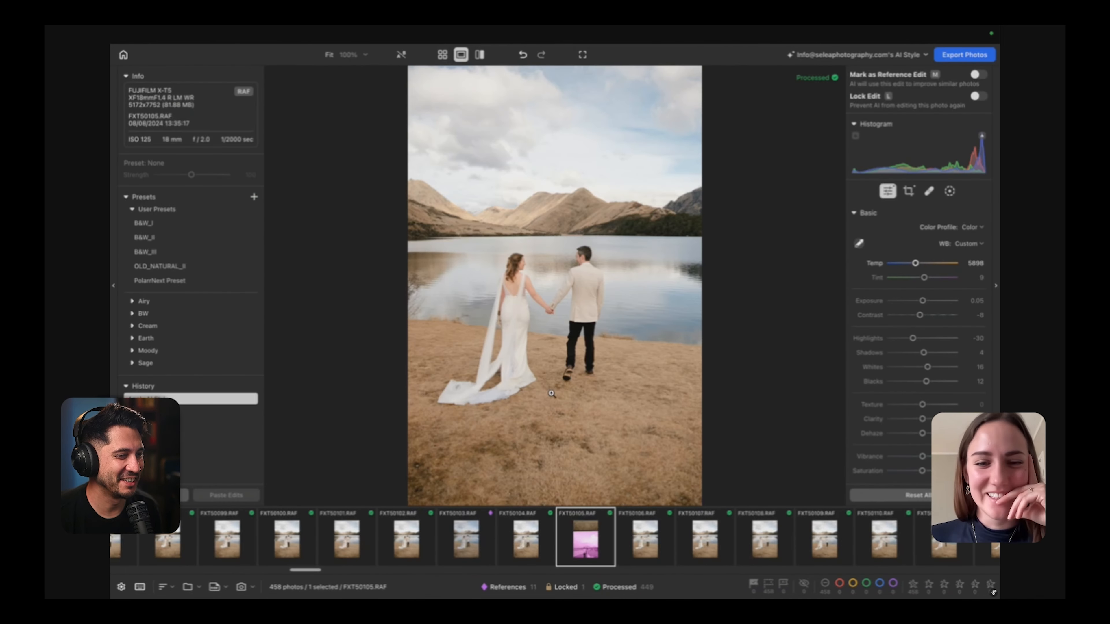
pyautogui.click(521, 549)
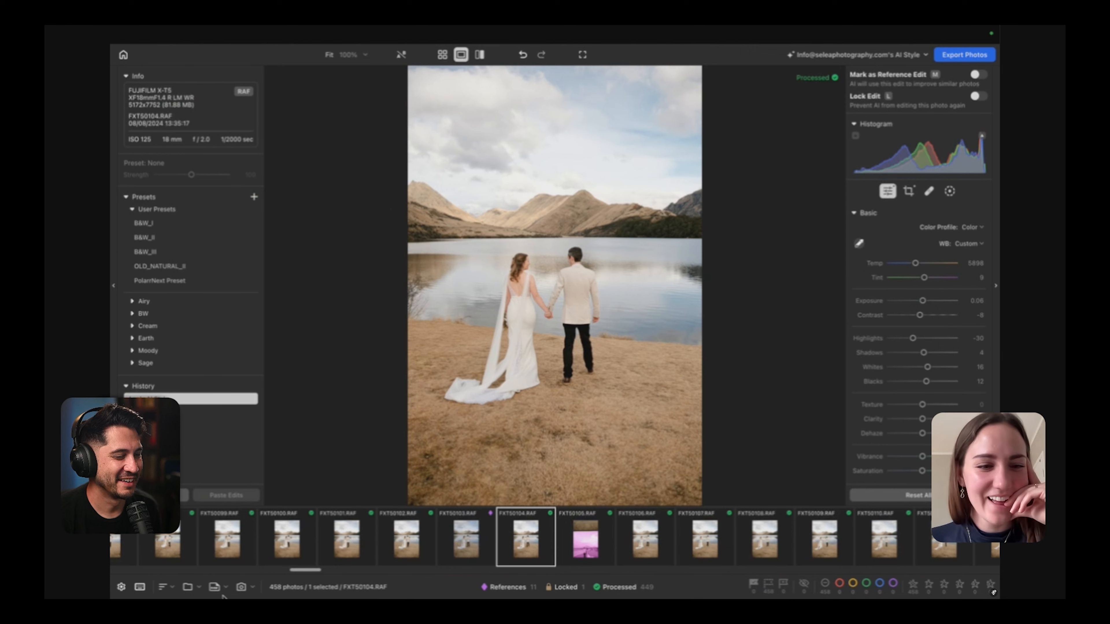
pyautogui.click(480, 55)
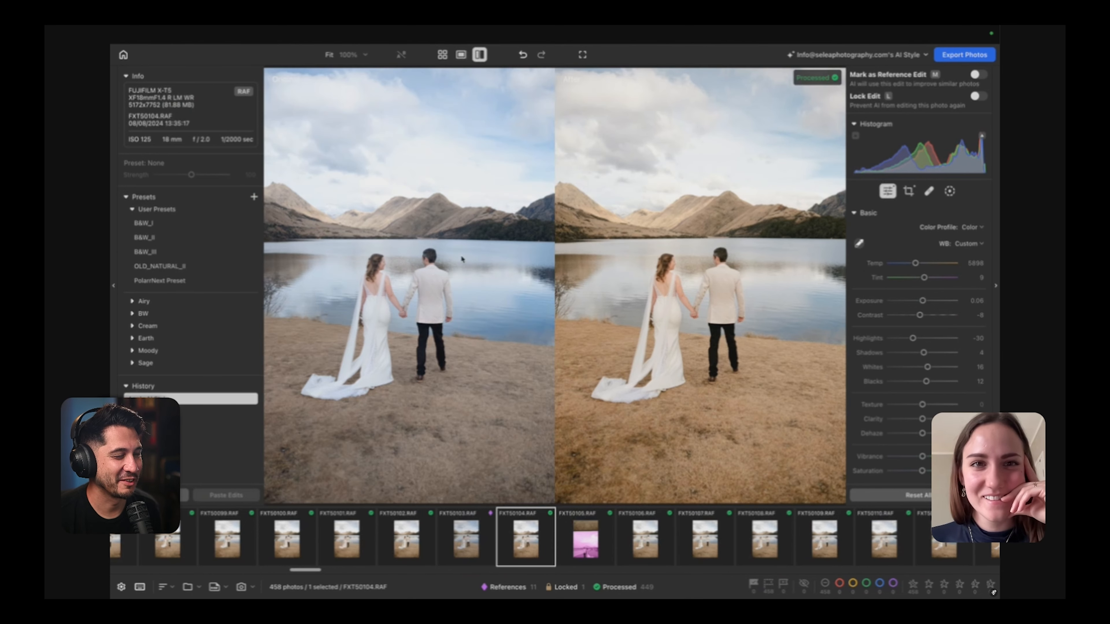
# Return to the grid and examine the remaining lakeside shots of the couple up to FXT50143.RAF for consistent colour.
pyautogui.click(442, 54)
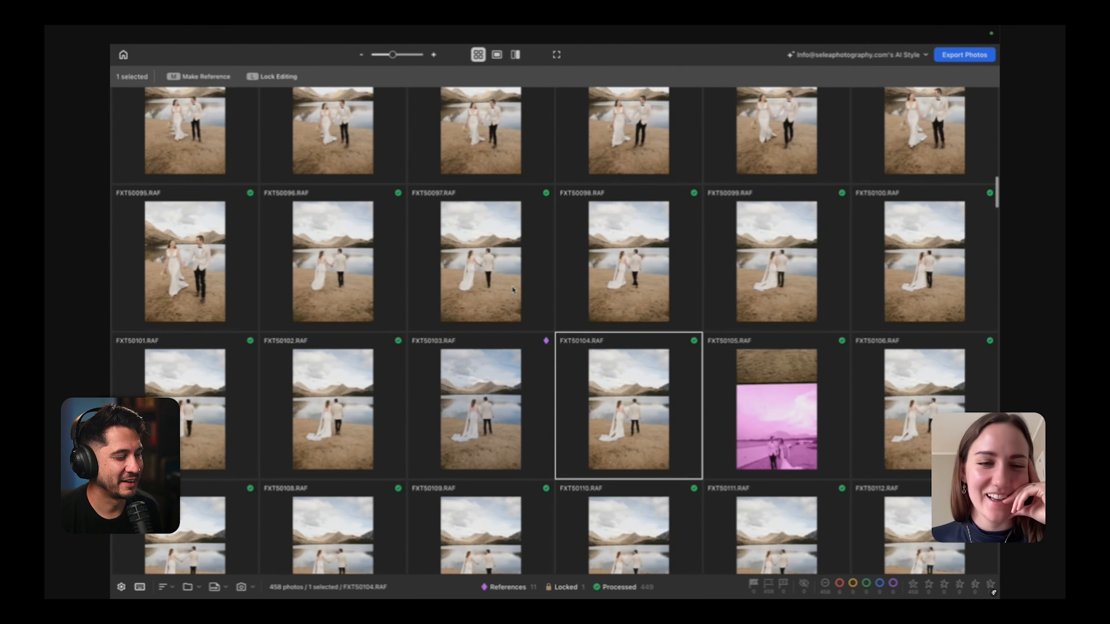
pyautogui.scroll(-3, 513, 290)
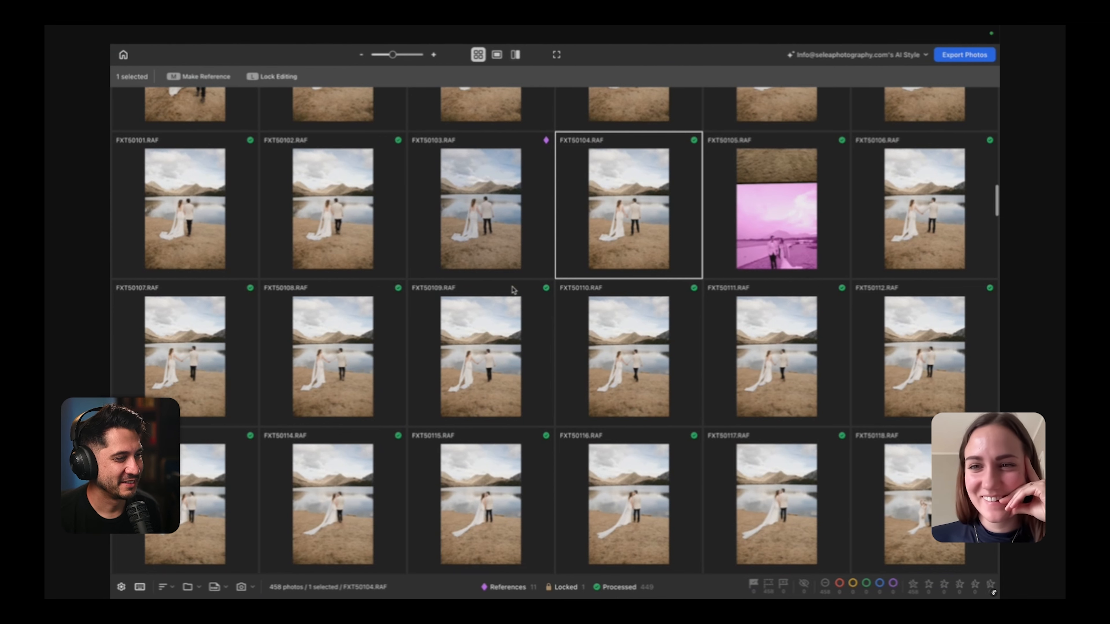
pyautogui.scroll(-2, 513, 290)
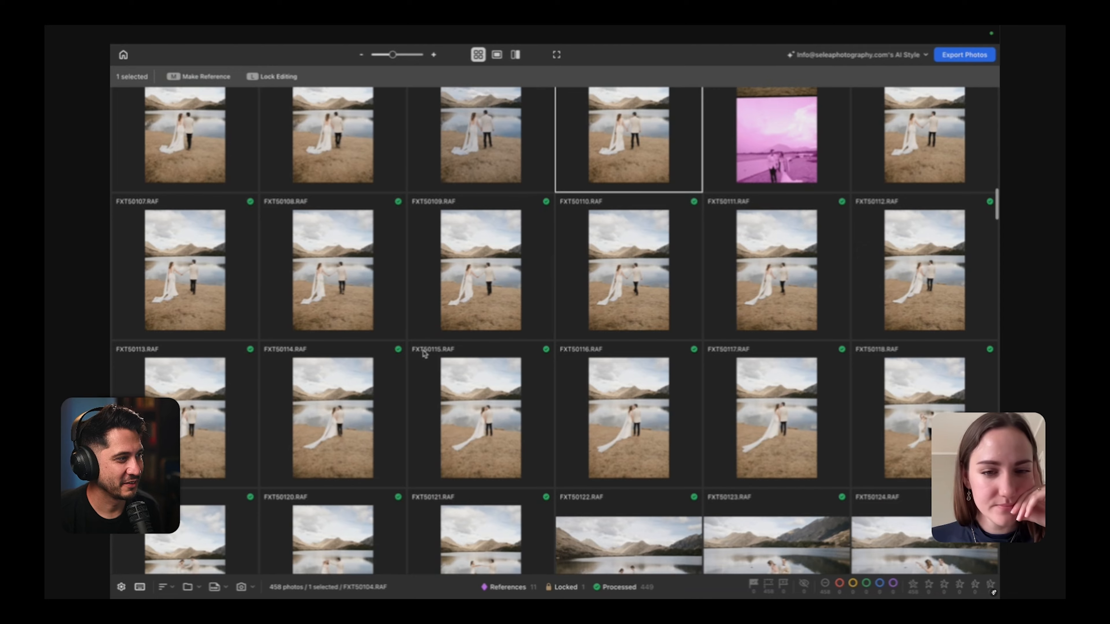
pyautogui.scroll(-3, 424, 354)
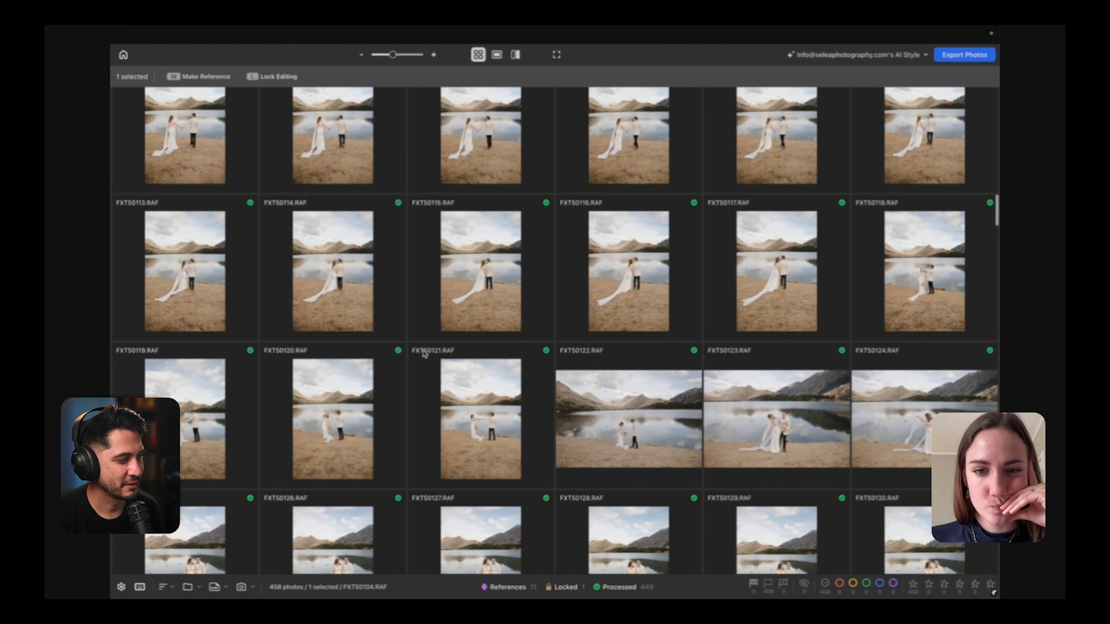
pyautogui.scroll(-12, 424, 354)
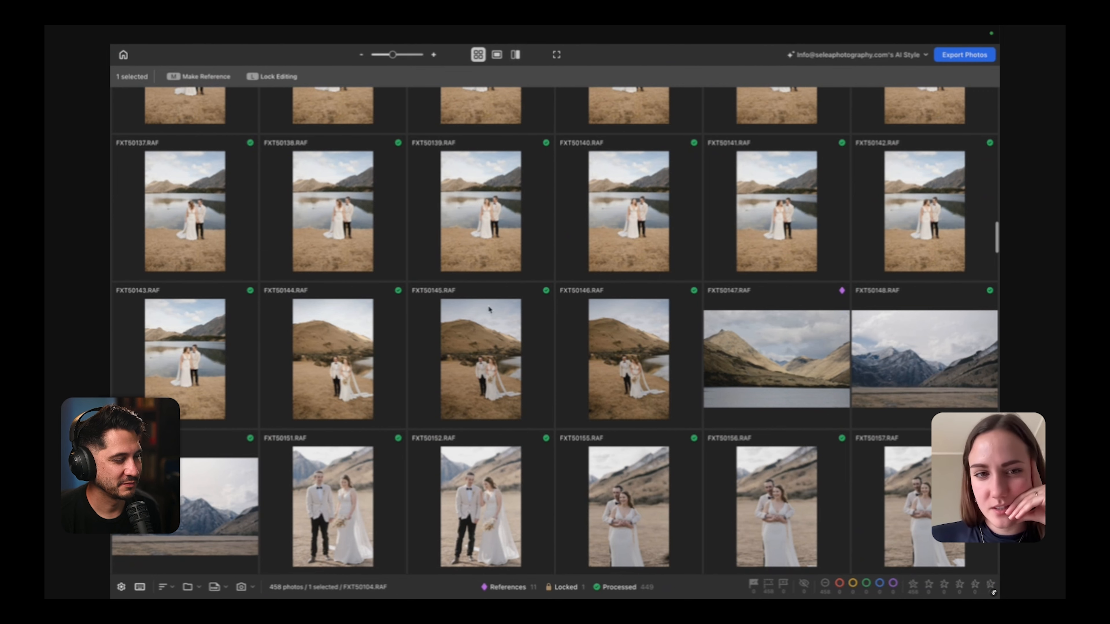
# Examine the mountain landscapes and dry-field couple portraits from FXT50144.RAF to FXT50234.RAF for consistent AI edits.
pyautogui.scroll(-4, 568, 358)
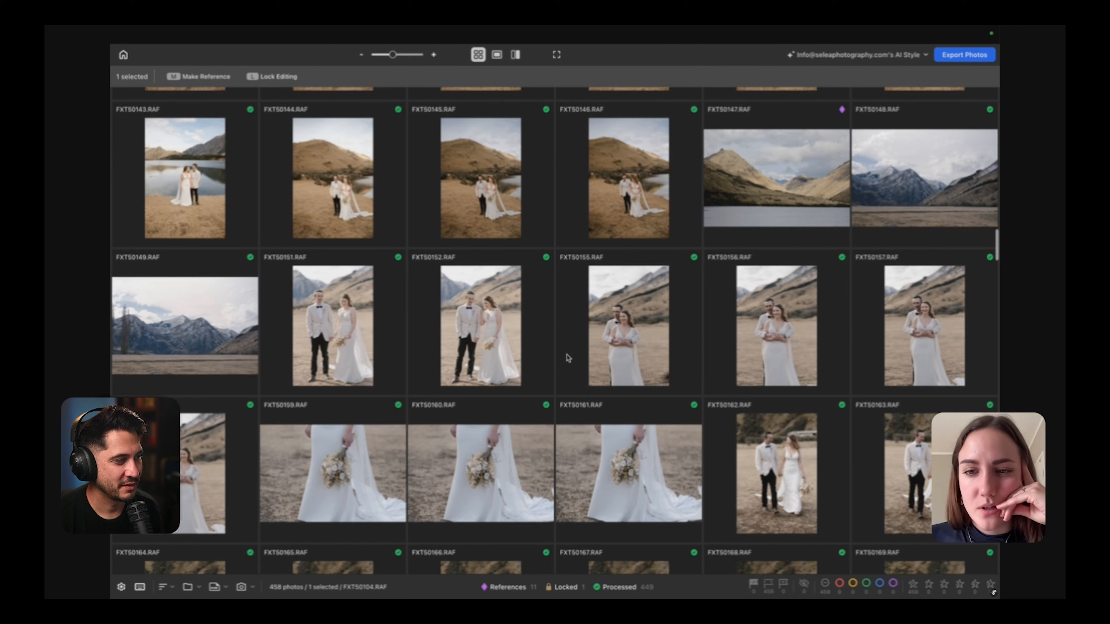
pyautogui.scroll(-3, 568, 358)
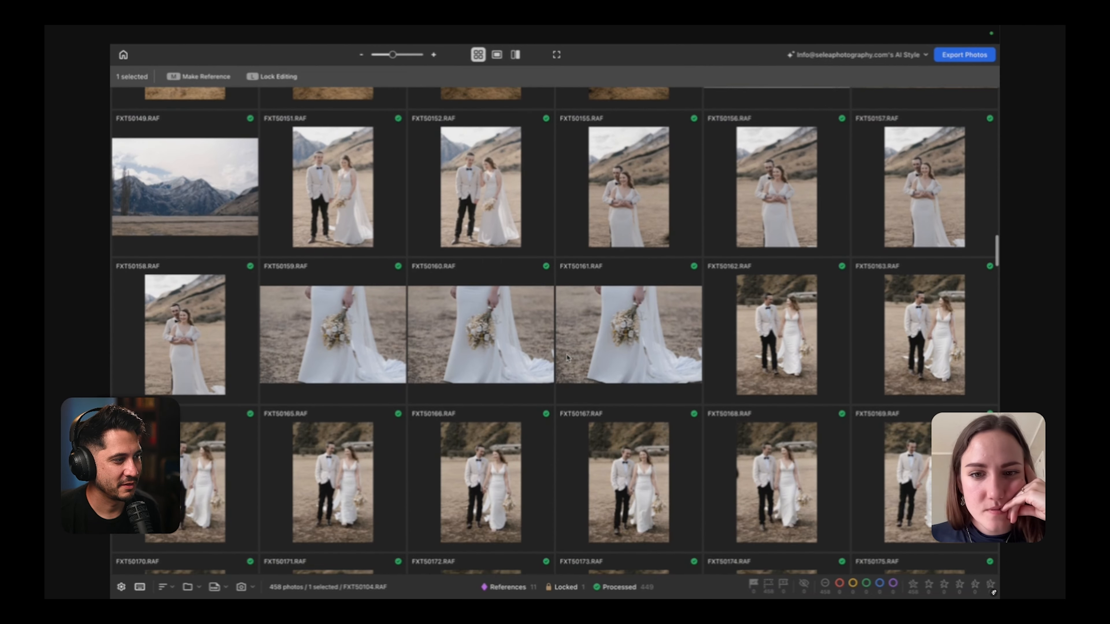
pyautogui.scroll(-10, 567, 357)
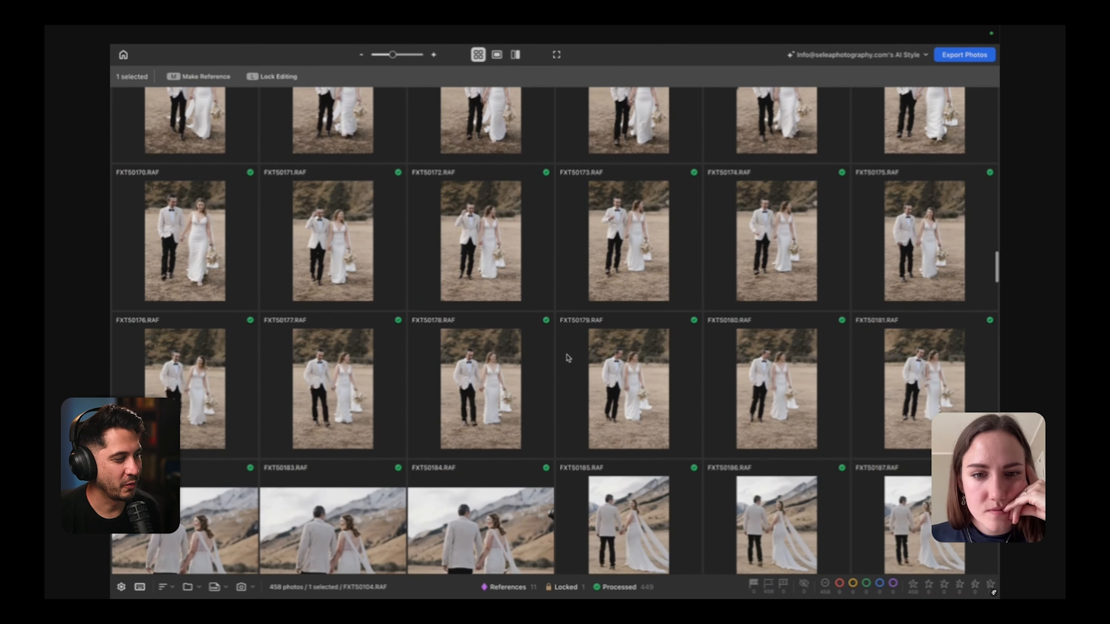
pyautogui.scroll(-1, 568, 358)
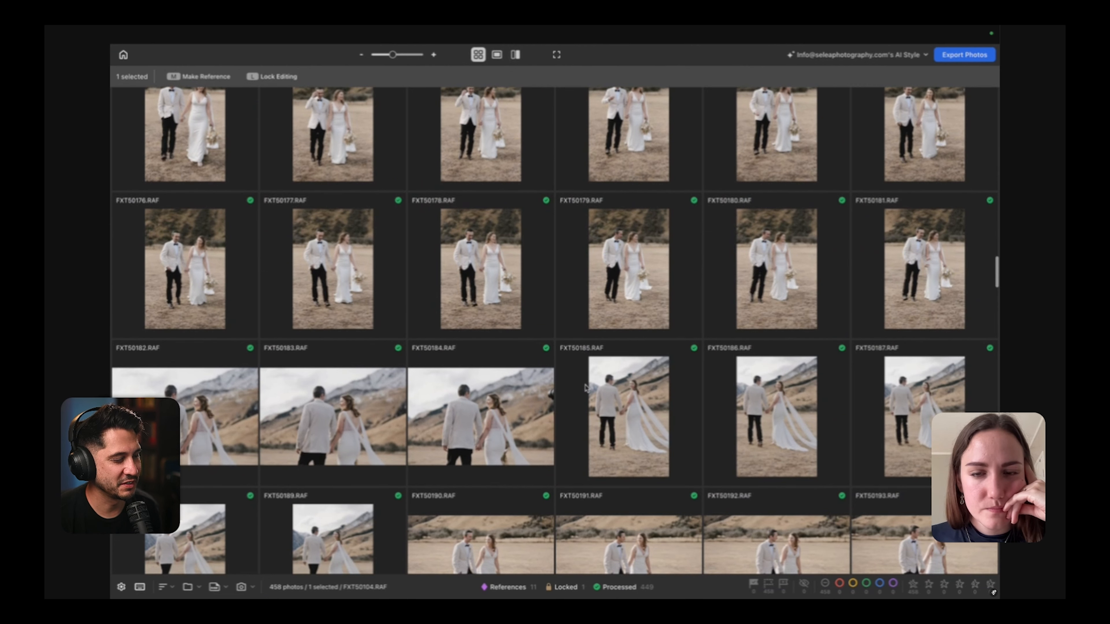
pyautogui.scroll(-8, 580, 424)
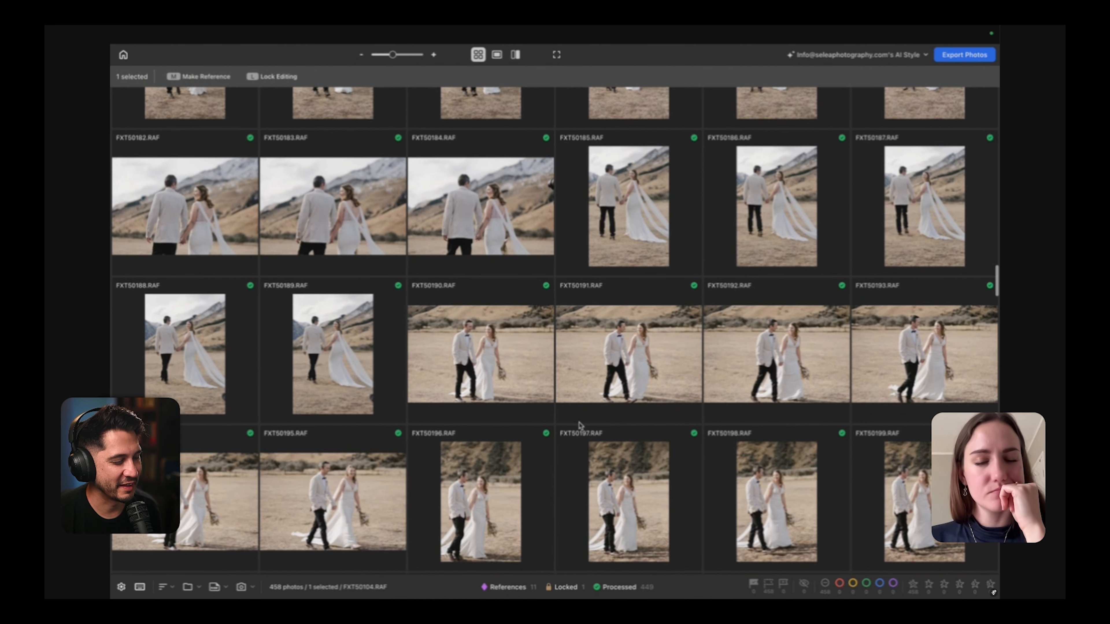
pyautogui.scroll(-10, 580, 424)
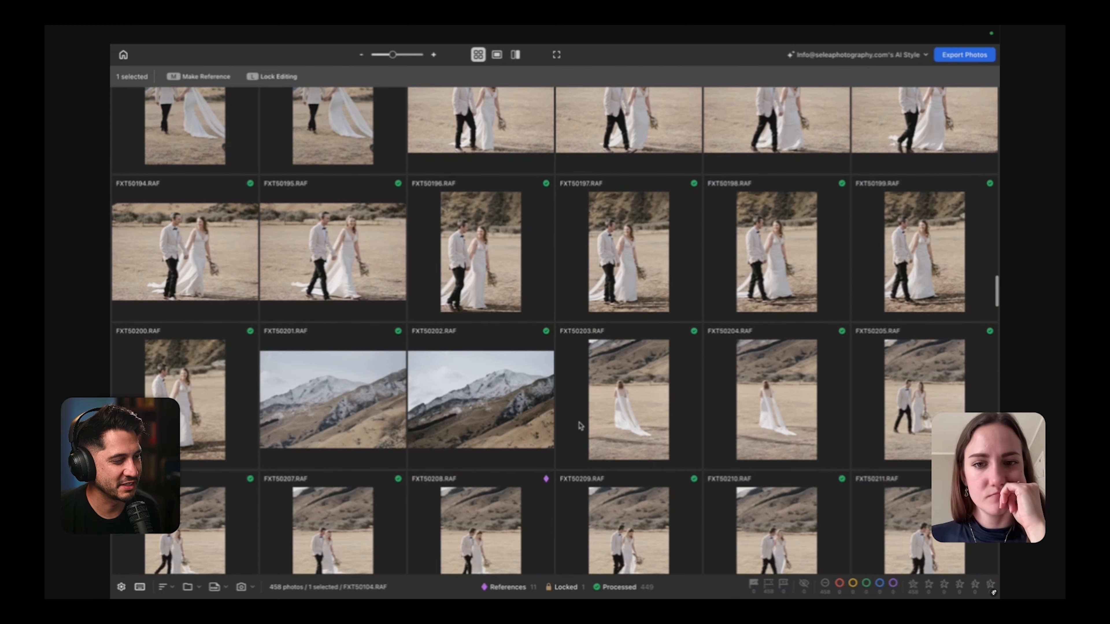
pyautogui.scroll(-8, 579, 425)
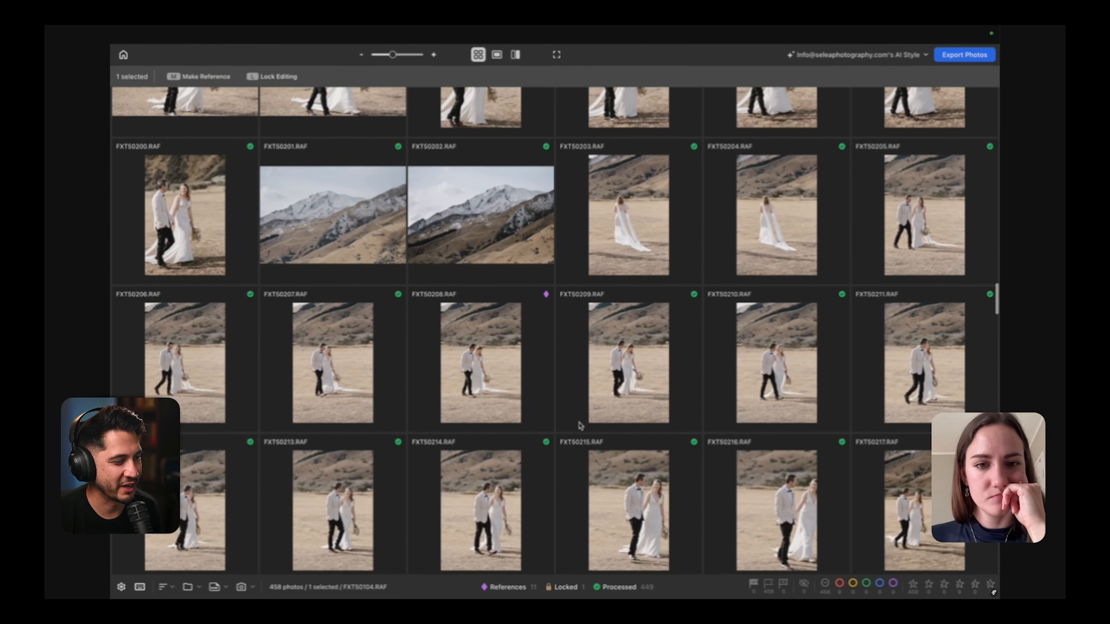
pyautogui.scroll(15, 580, 425)
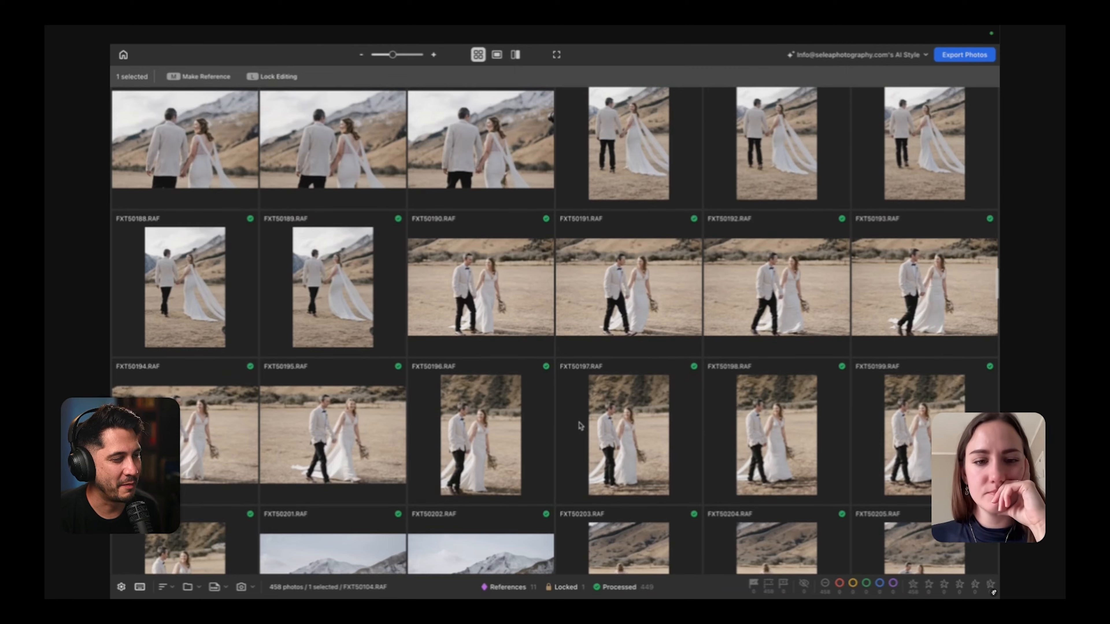
pyautogui.scroll(-20, 579, 425)
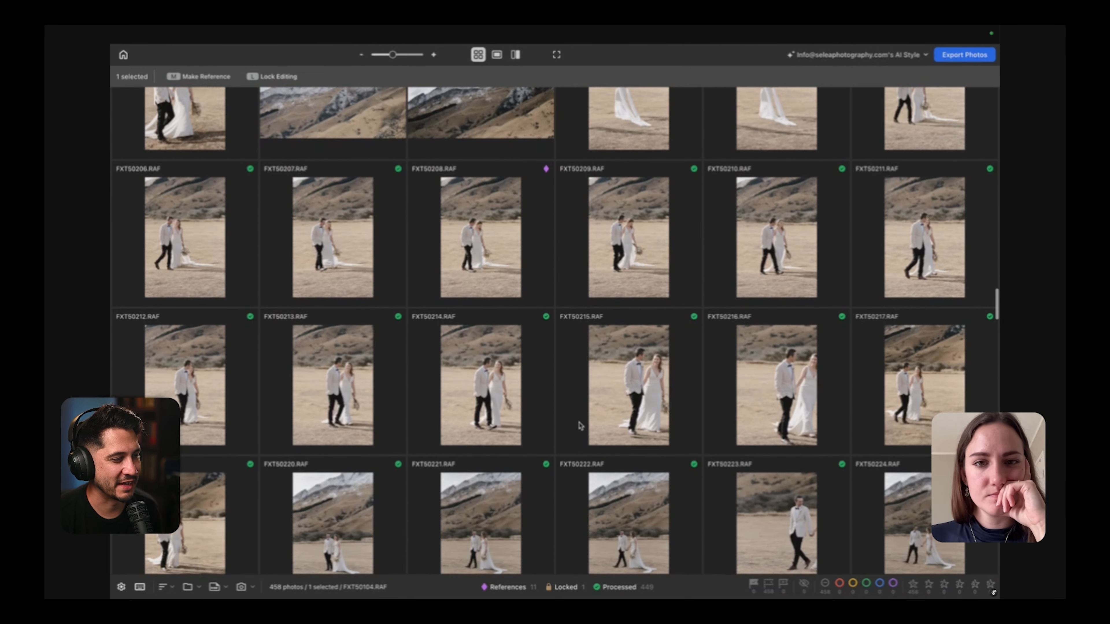
pyautogui.scroll(-7, 580, 425)
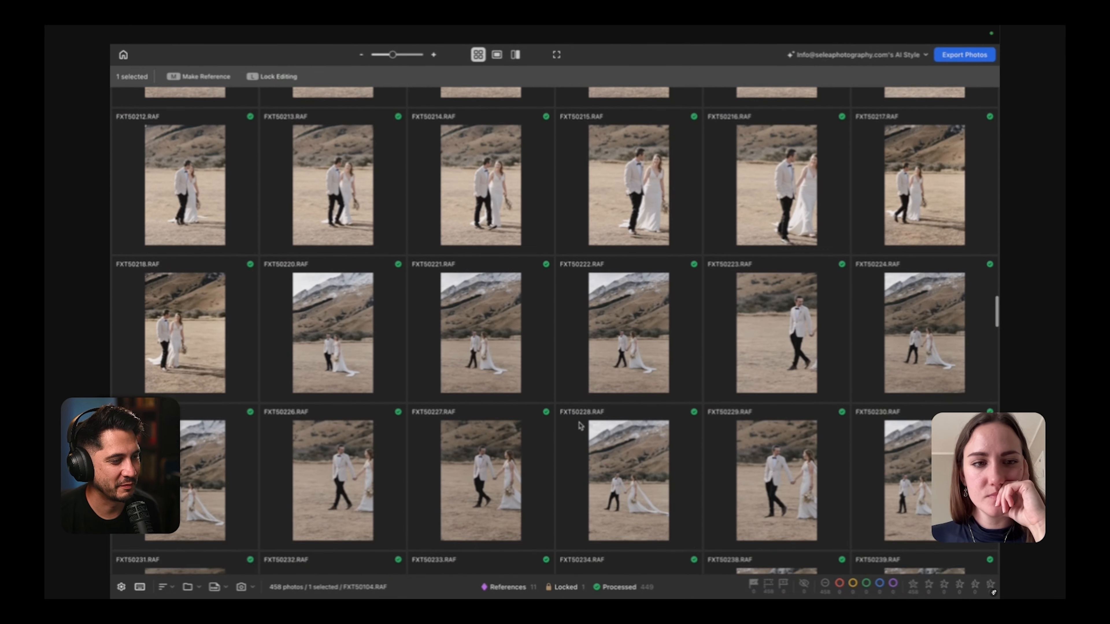
pyautogui.scroll(-4, 580, 424)
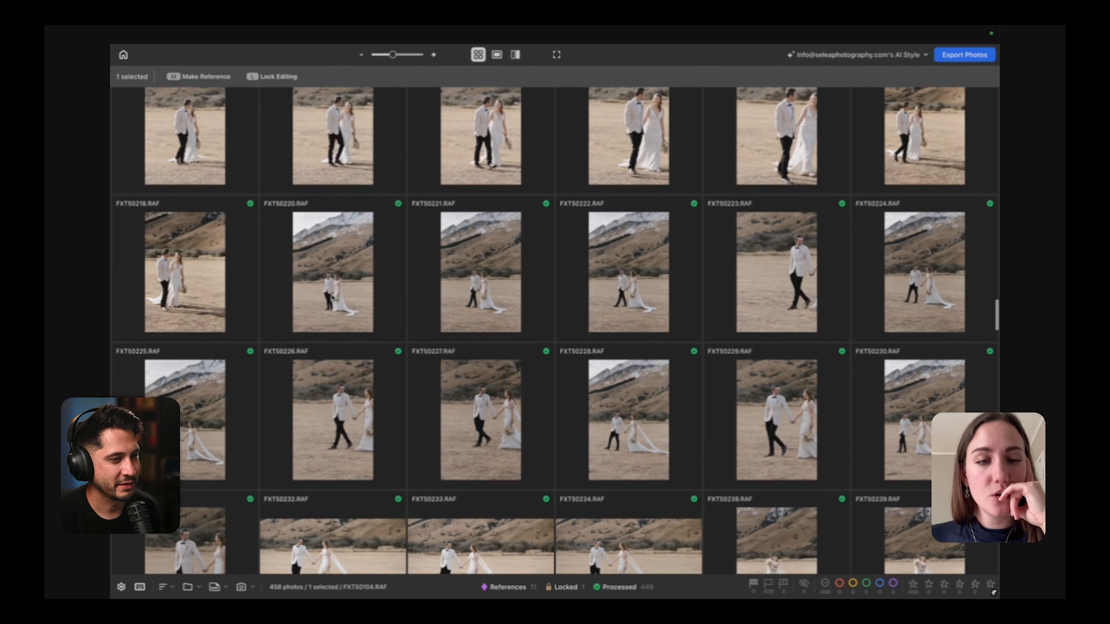
# Open photo FXT50220.RAF of the couple below the snowy mountain and view its retouching brush and masking options.
pyautogui.doubleClick(332, 292)
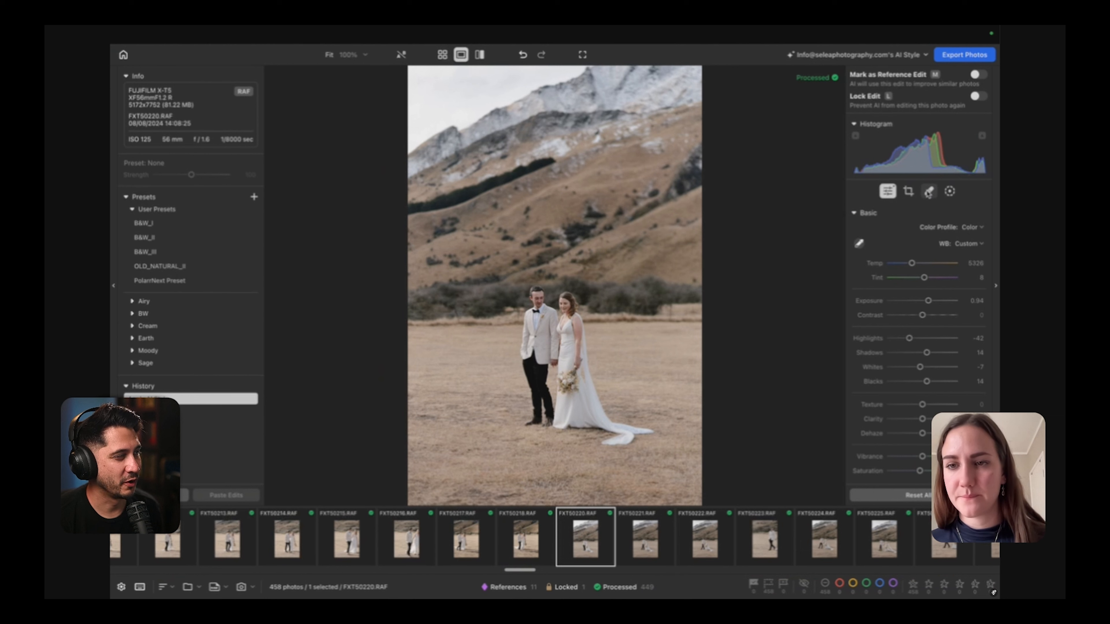
pyautogui.click(929, 191)
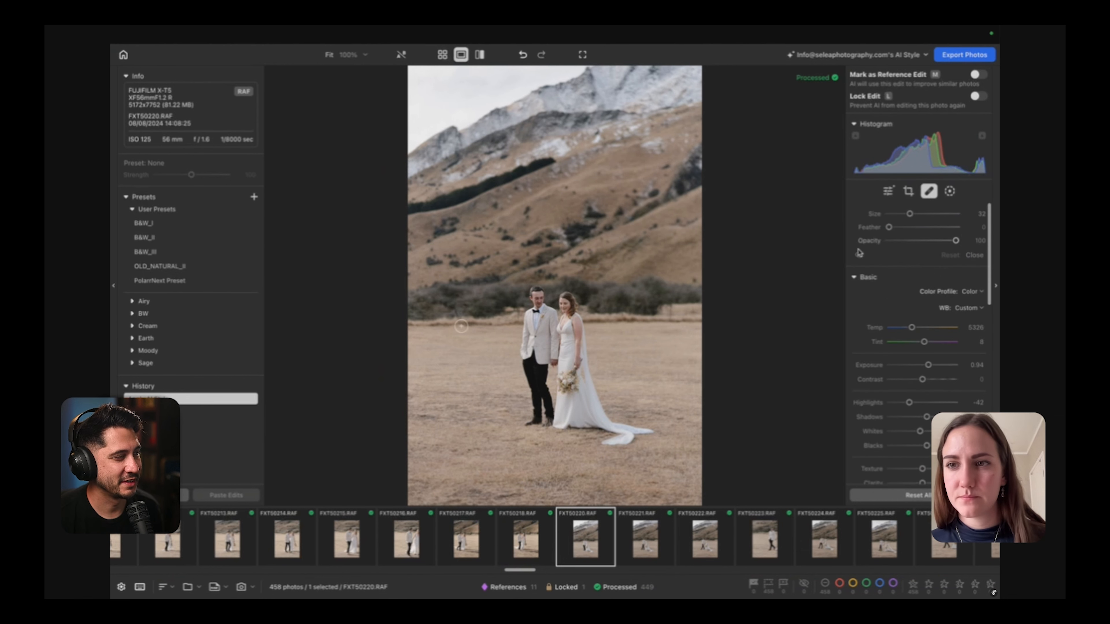
pyautogui.click(950, 191)
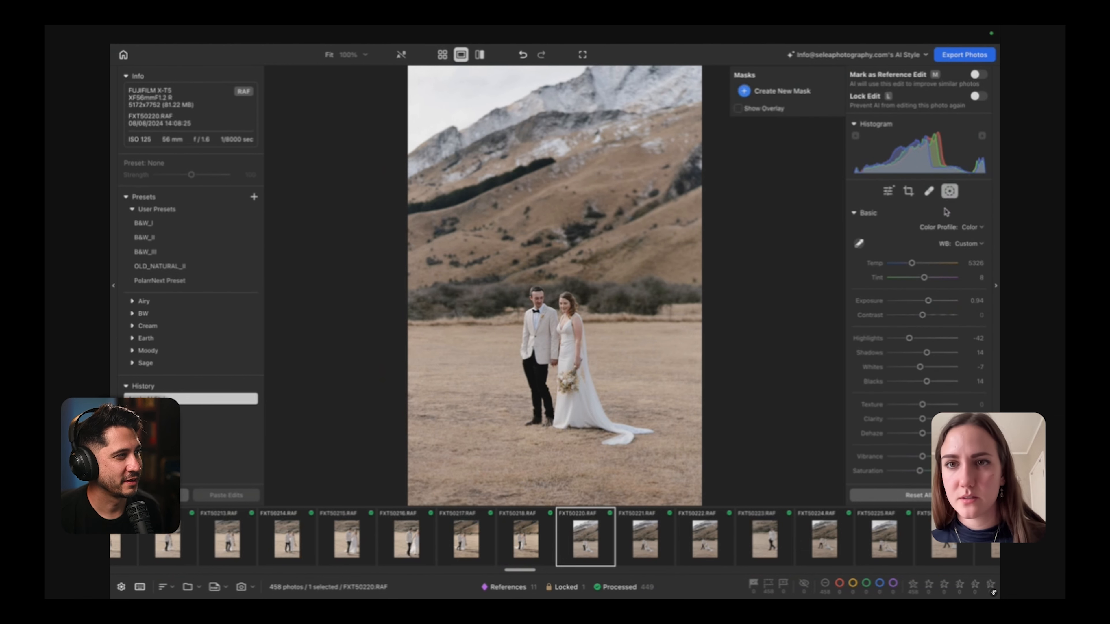